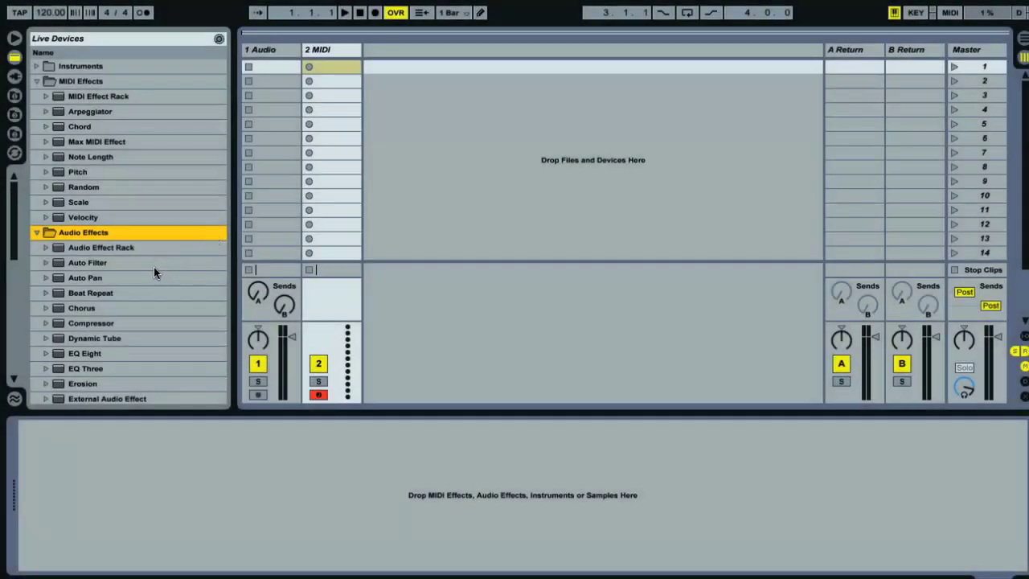
- Drag an Instrument Rack from the Instruments folder onto the 2 MIDI track and show its chain list
left_click(37, 233)
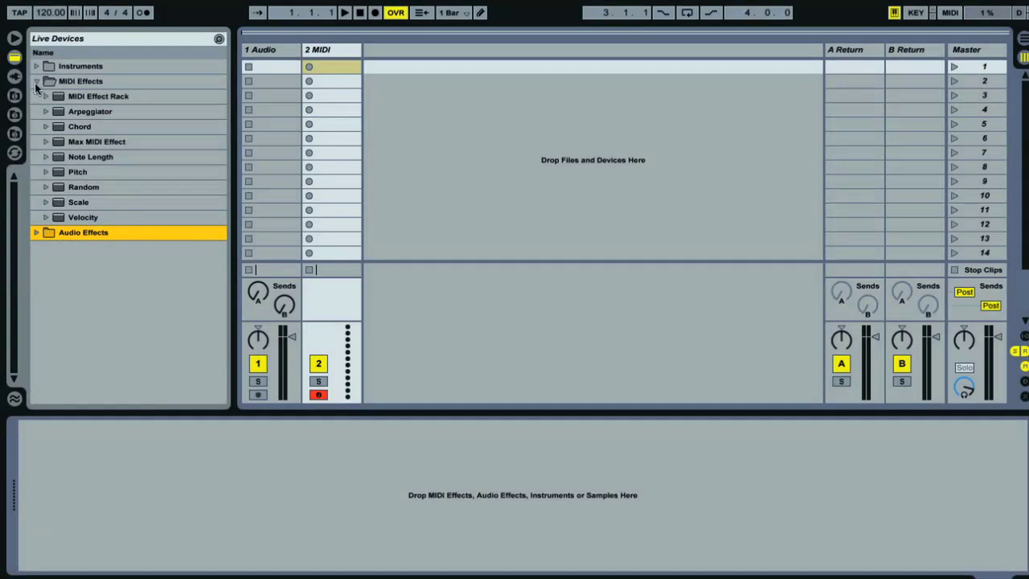
left_click(36, 82)
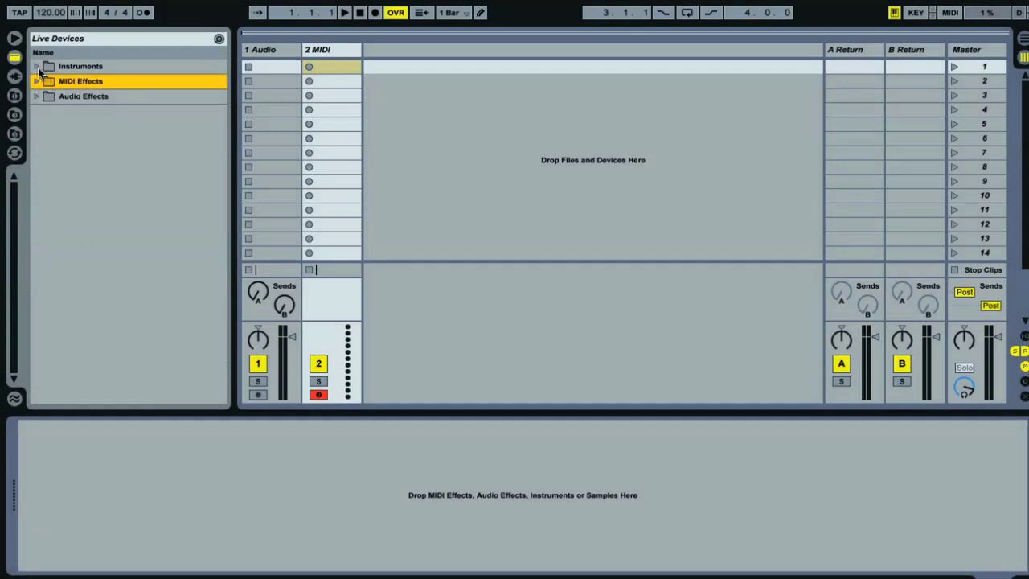
left_click(37, 67)
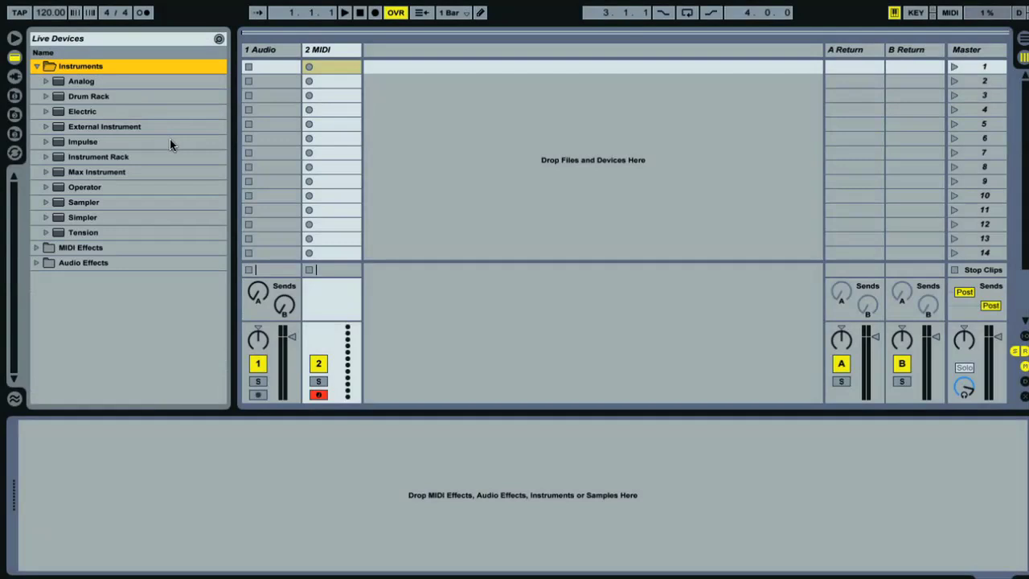
left_click(84, 158)
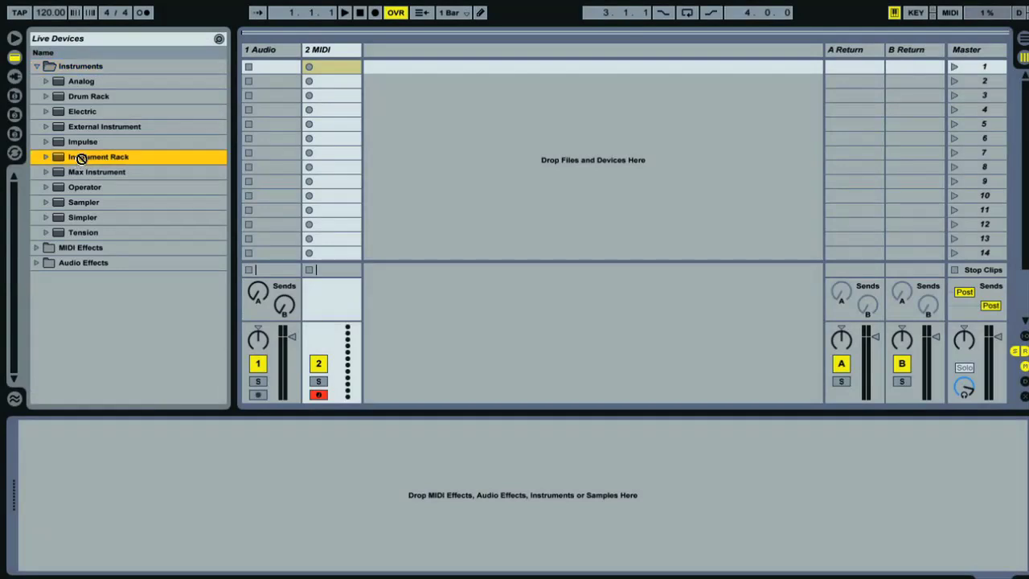
left_click_drag(81, 158, 326, 151)
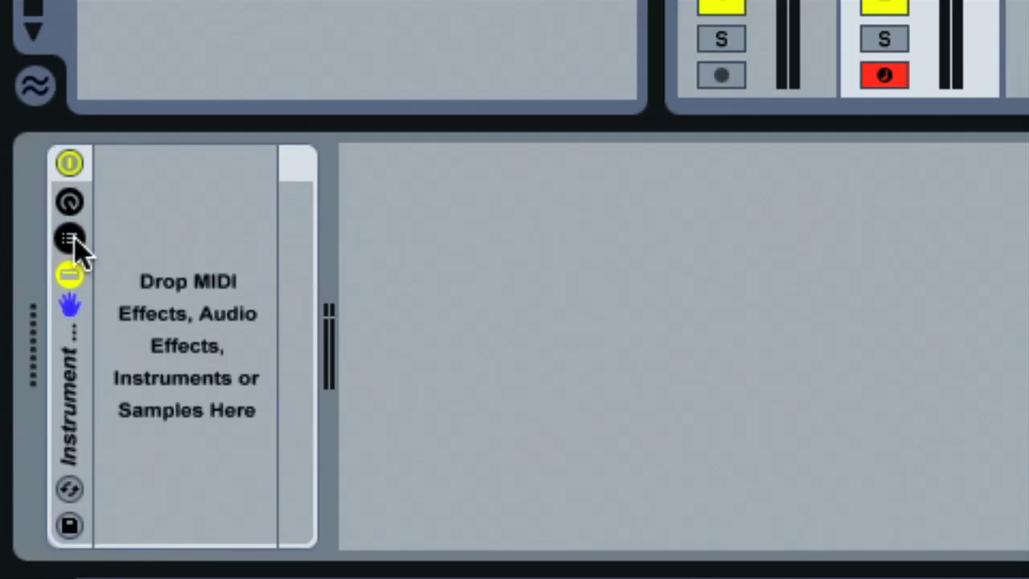
left_click(69, 239)
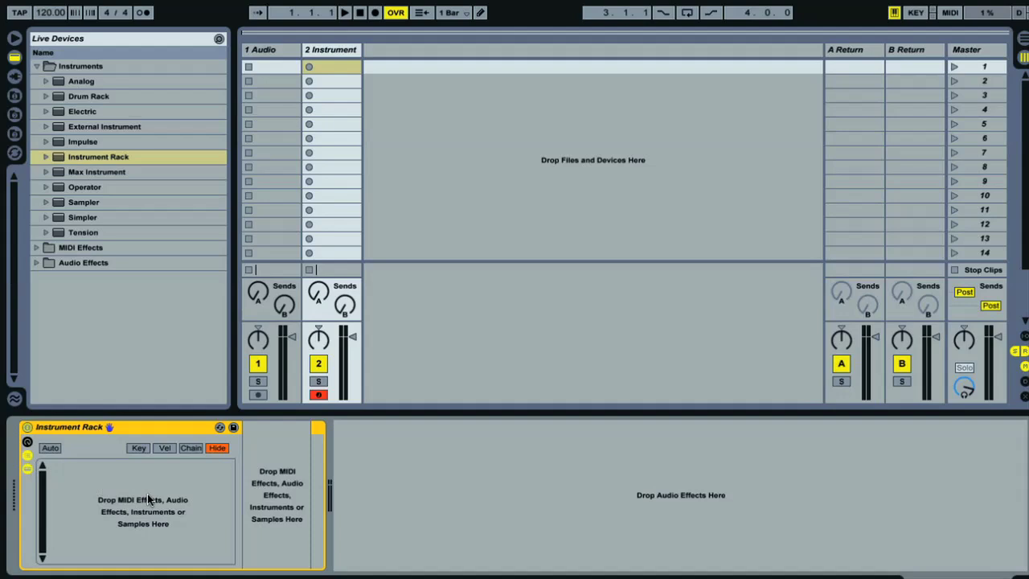
- Audition kick samples and add PSC_Punx_Kick_56 to the rack as the first chain
left_click(15, 135)
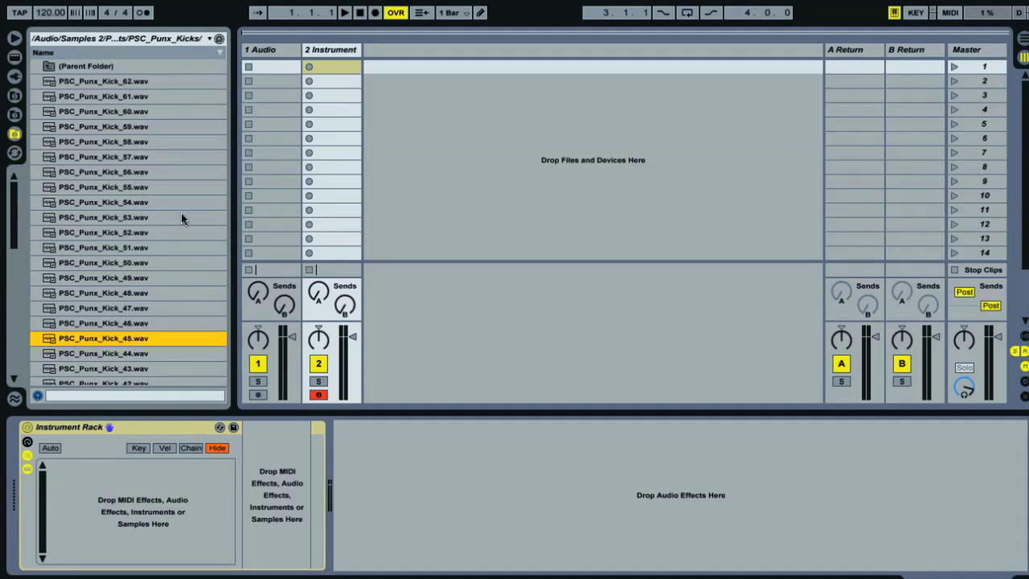
left_click(127, 142)
left_click(116, 156)
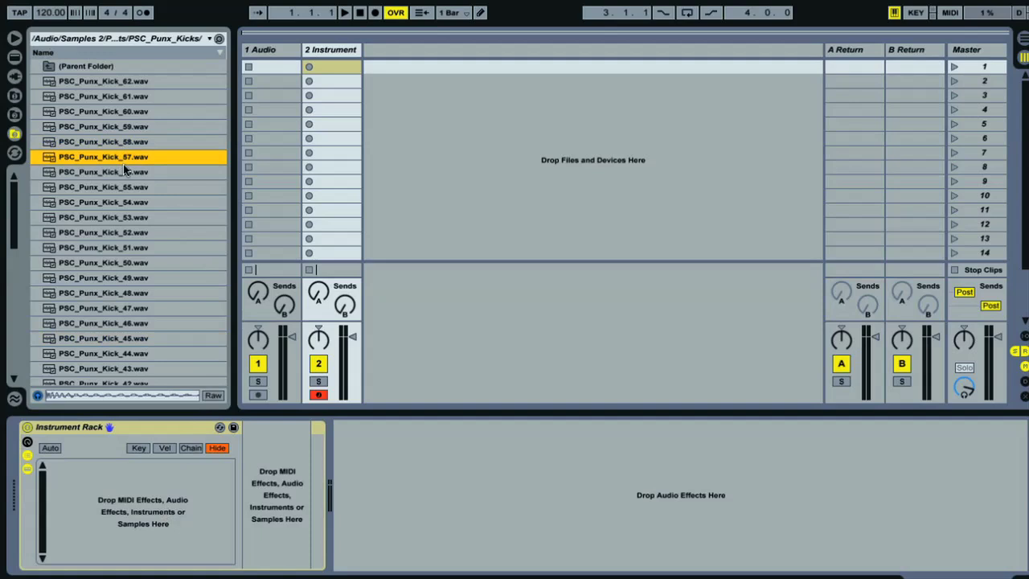
left_click(117, 171)
left_click_drag(117, 171, 132, 465)
- Audition more kicks and add PSC_Punx_Kick_48 as a second chain
left_click(131, 248)
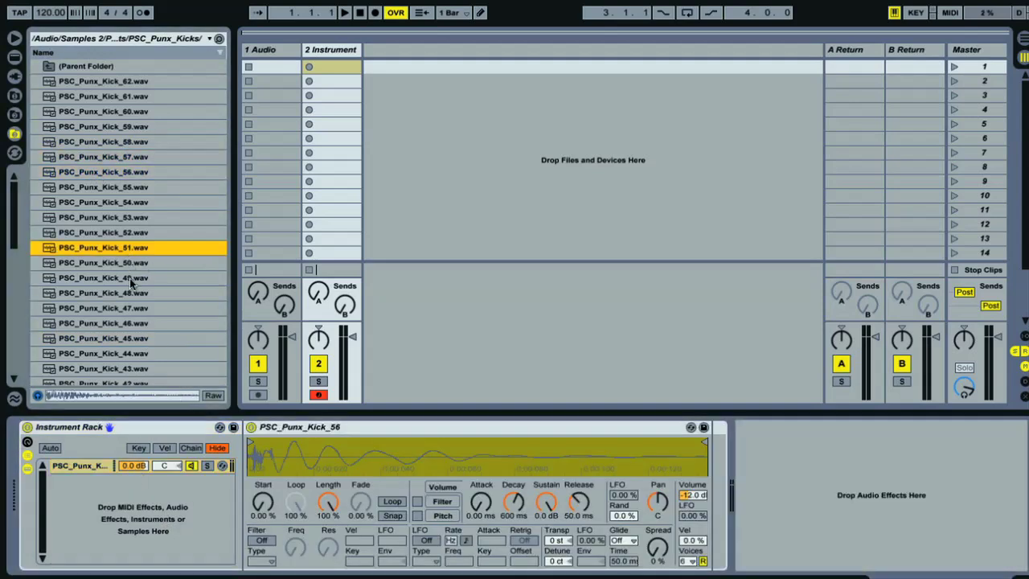
left_click(131, 280)
left_click(121, 293)
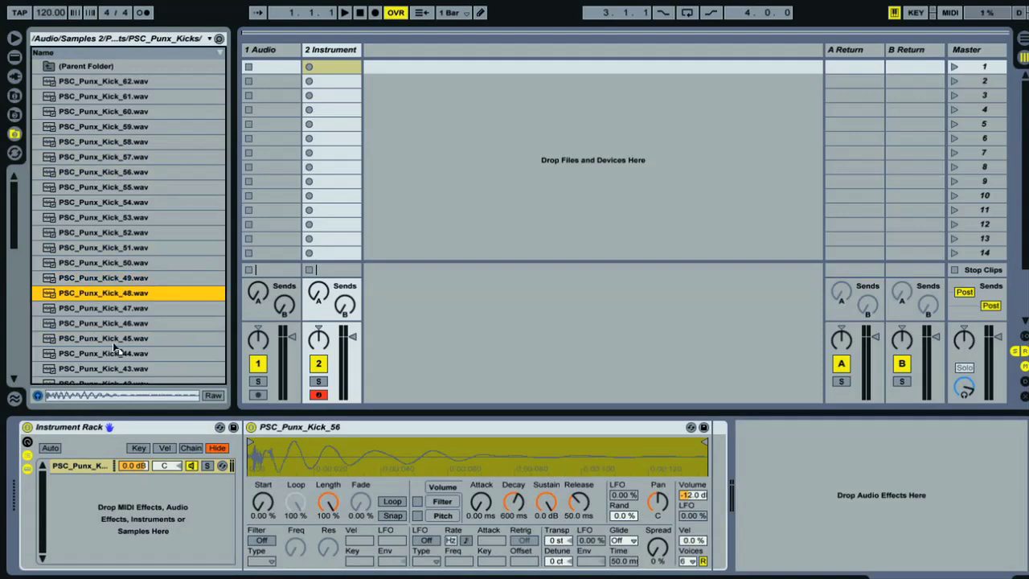
left_click_drag(121, 294, 88, 487)
left_click(122, 324)
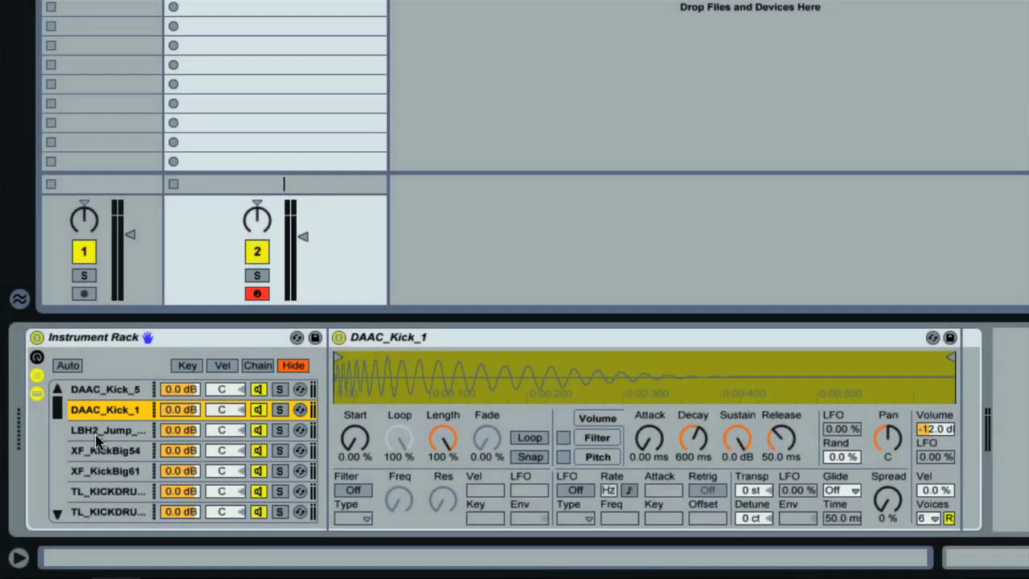
left_click(100, 430)
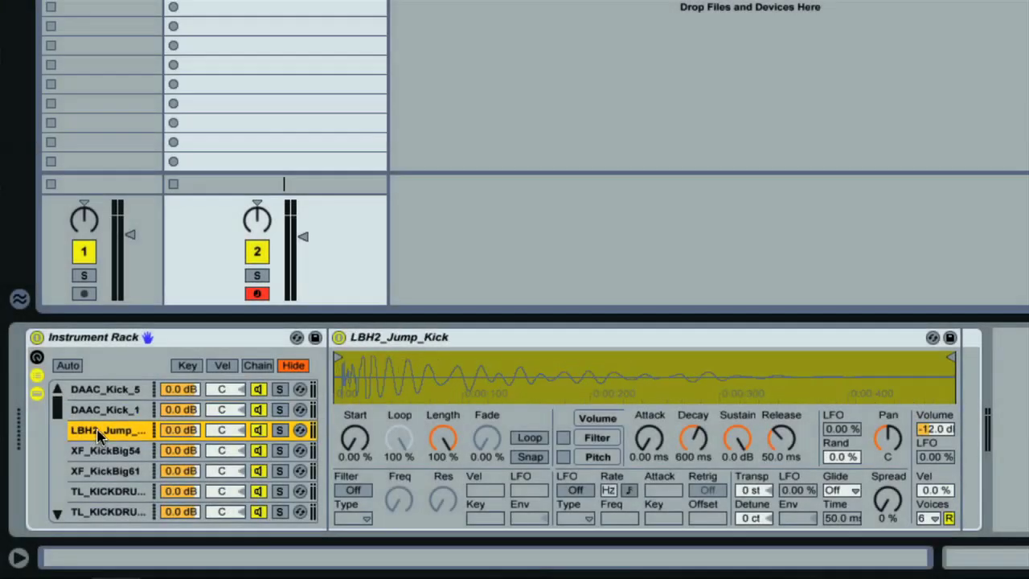
left_click(109, 410)
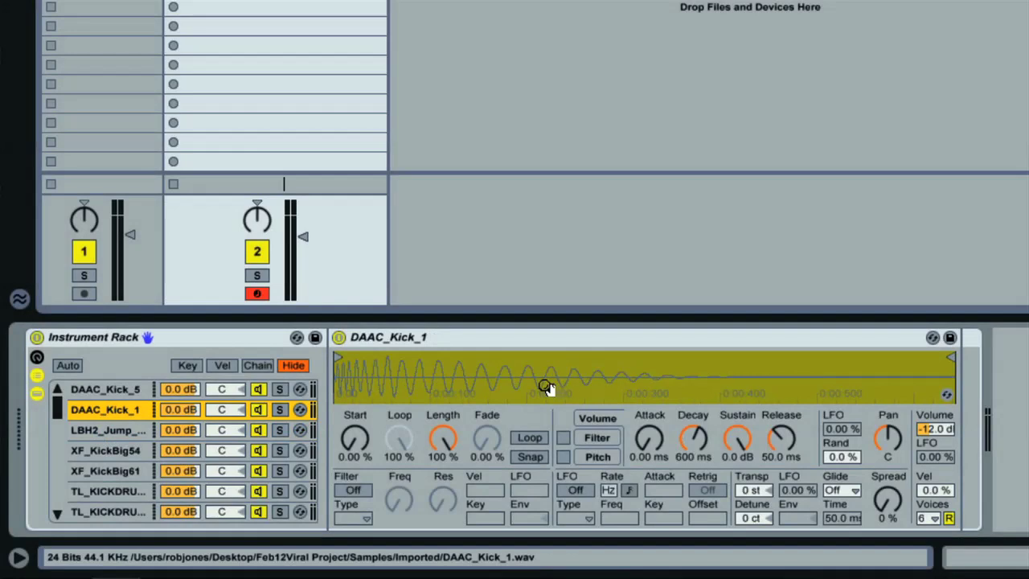
left_click(119, 432)
left_click(117, 452)
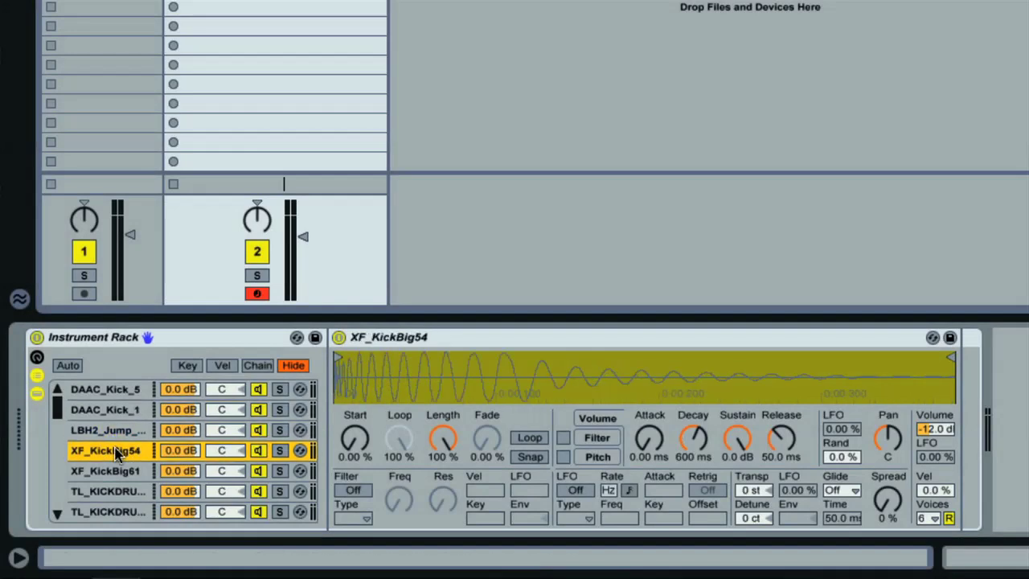
left_click(120, 473)
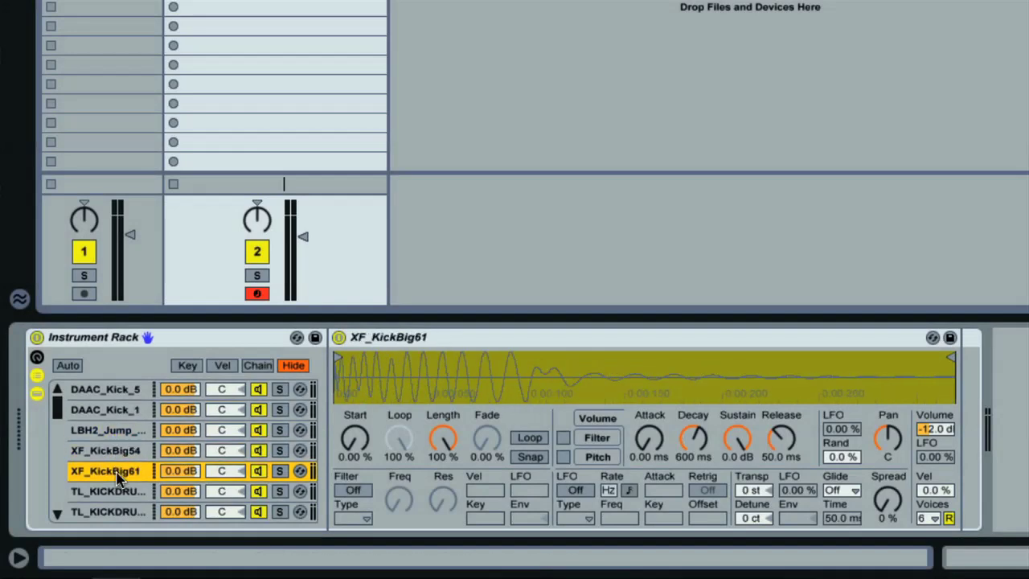
left_click(108, 392)
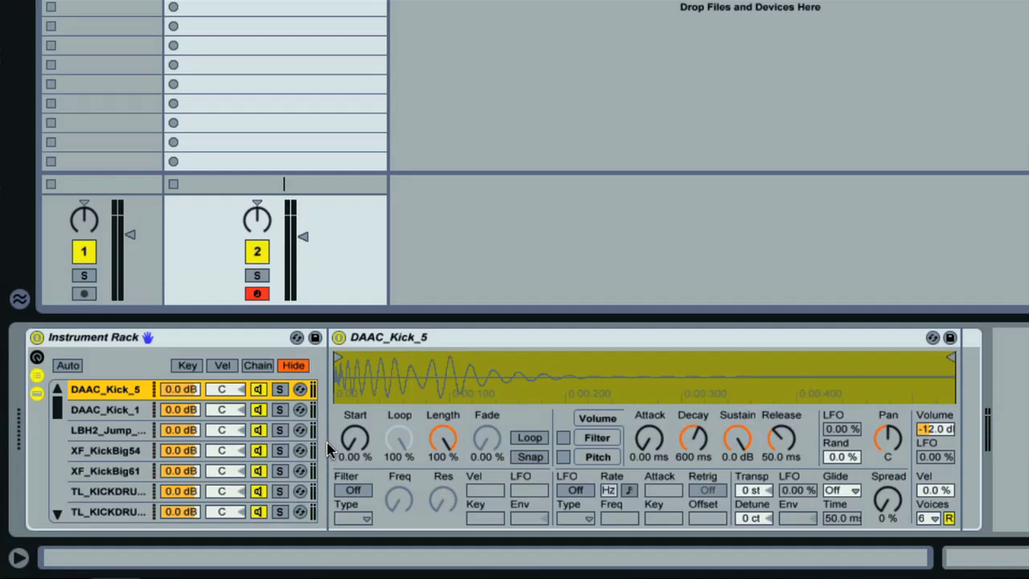
- Open the Key Zone Editor and inspect the DAAC_Kick_5, LBH2_Jump_Kick and XF_KickBig54 chain zones
left_click(187, 366)
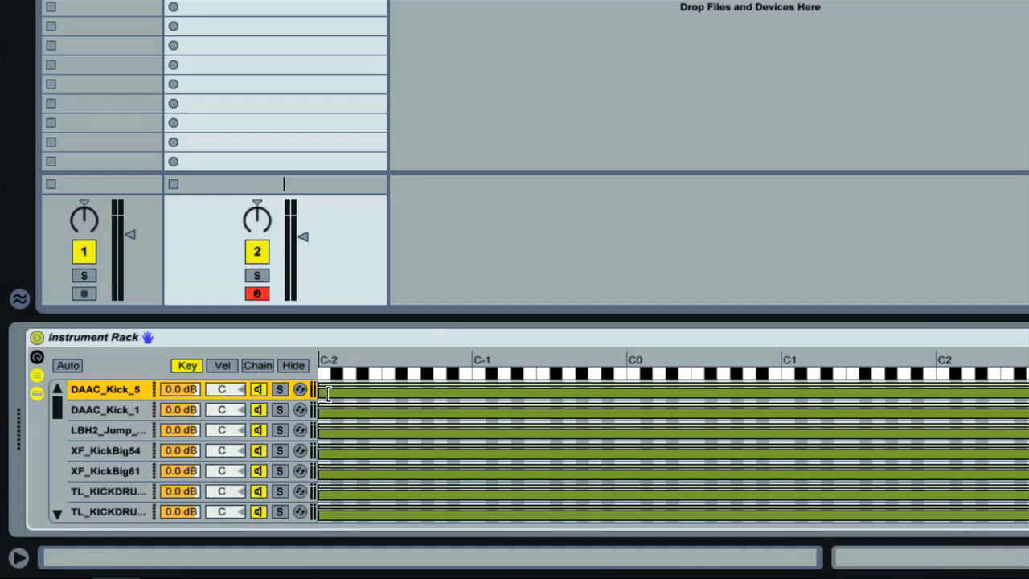
mouse_move(321, 389)
left_mouse_down()
mouse_move(452, 389)
mouse_move(320, 389)
left_mouse_up()
left_click(119, 431)
left_click(122, 451)
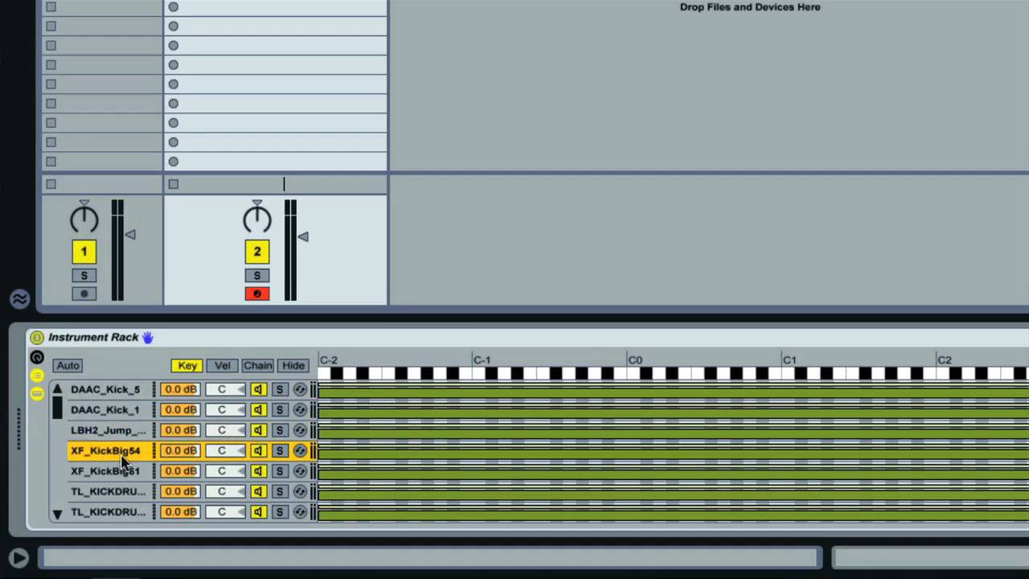
left_click(138, 391)
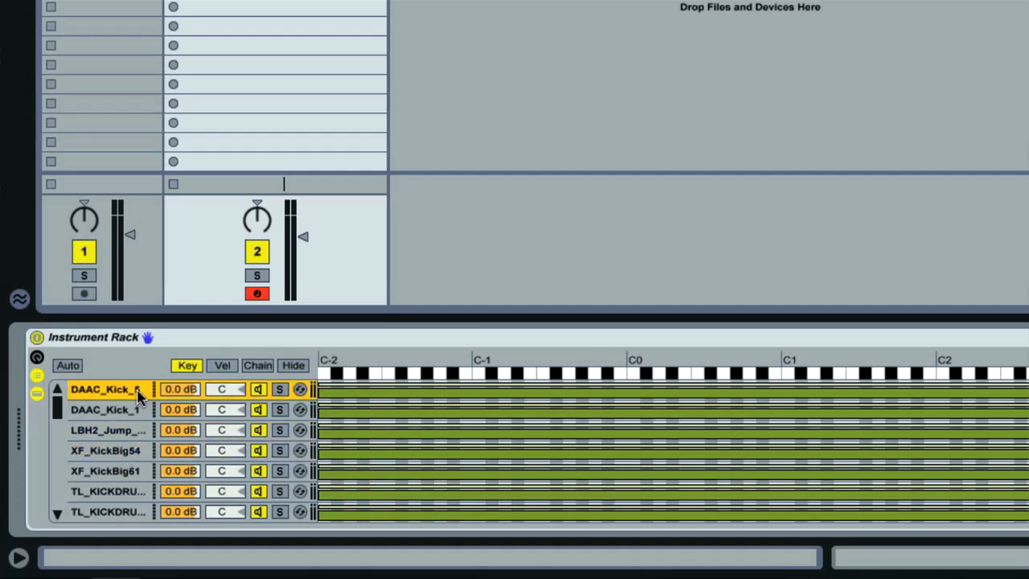
- Switch the rack to the Chain Select Editor and reveal its eight macro knobs
left_click(258, 366)
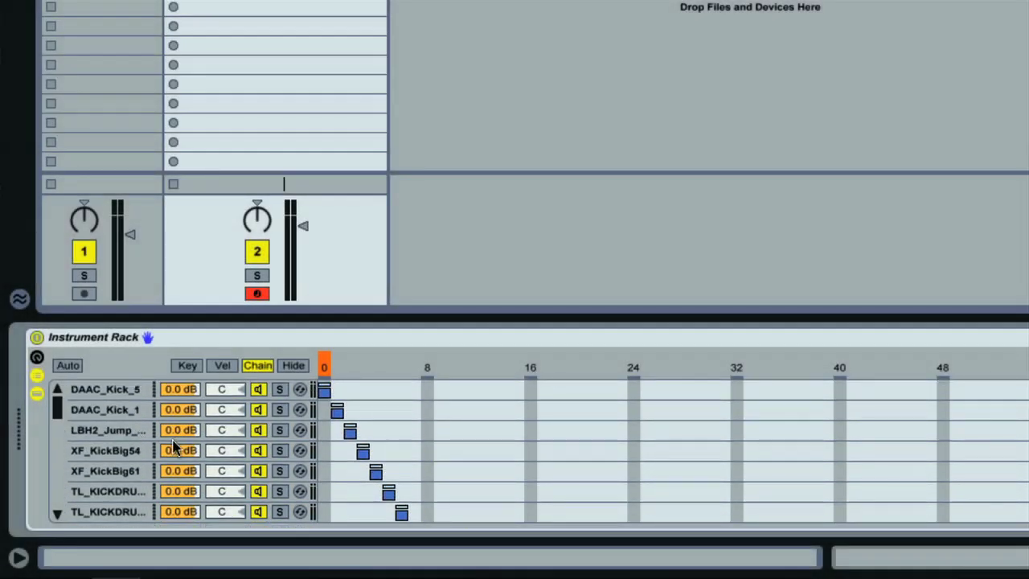
left_click(37, 358)
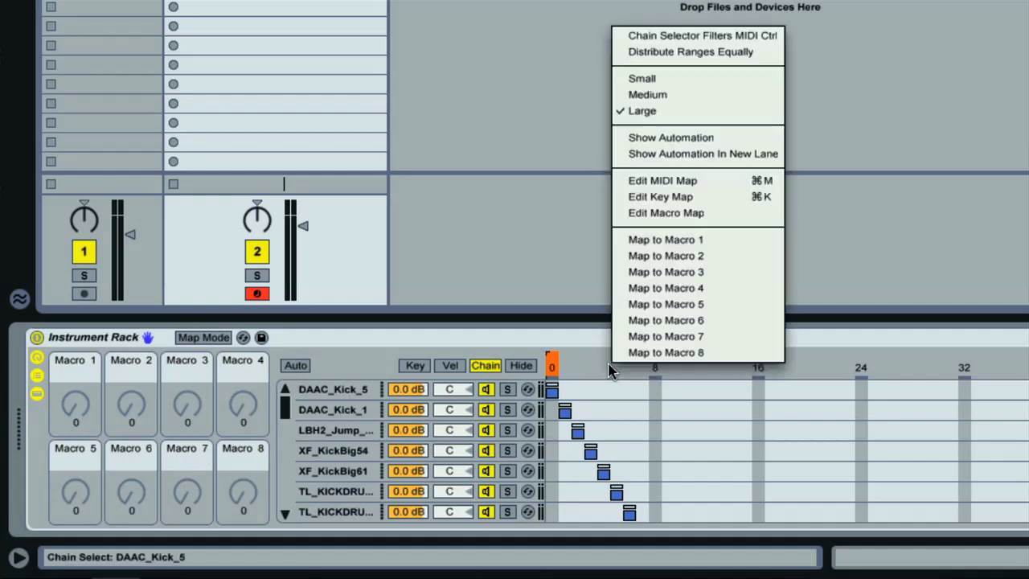
- Map the chain selector to Macro 1 and turn it to audition LBH2_Jump_Kick and TL_KICKDRUM_51
right_click(611, 370)
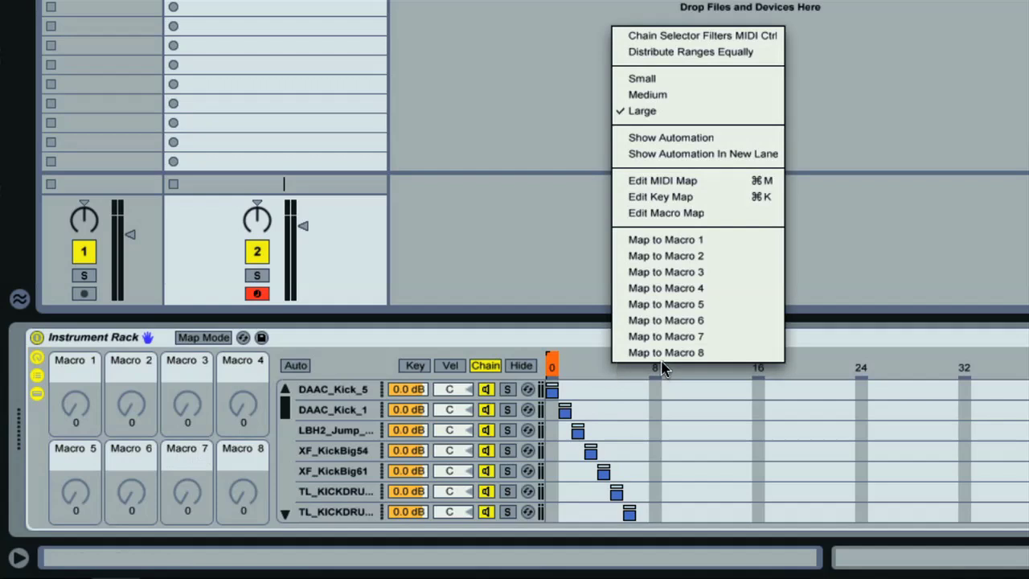
left_click(710, 249)
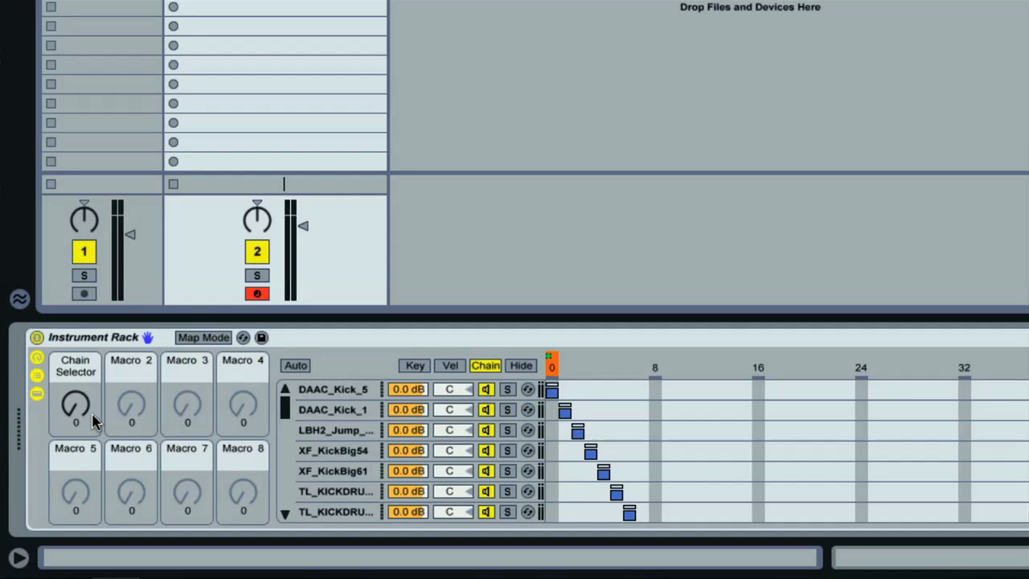
left_click_drag(78, 413, 78, 397)
scroll(78, 413, "down", 6)
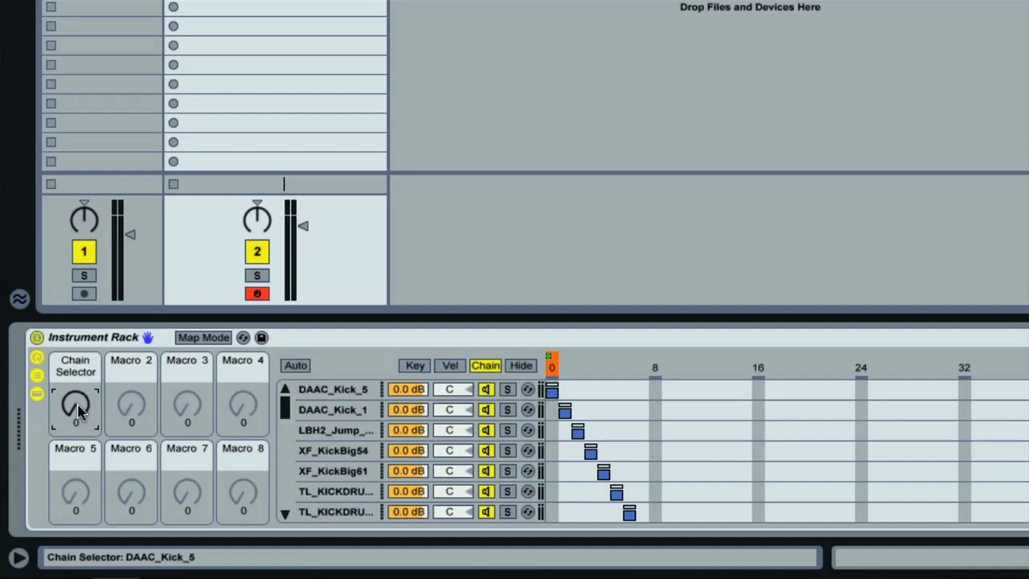
left_click_drag(77, 416, 77, 411)
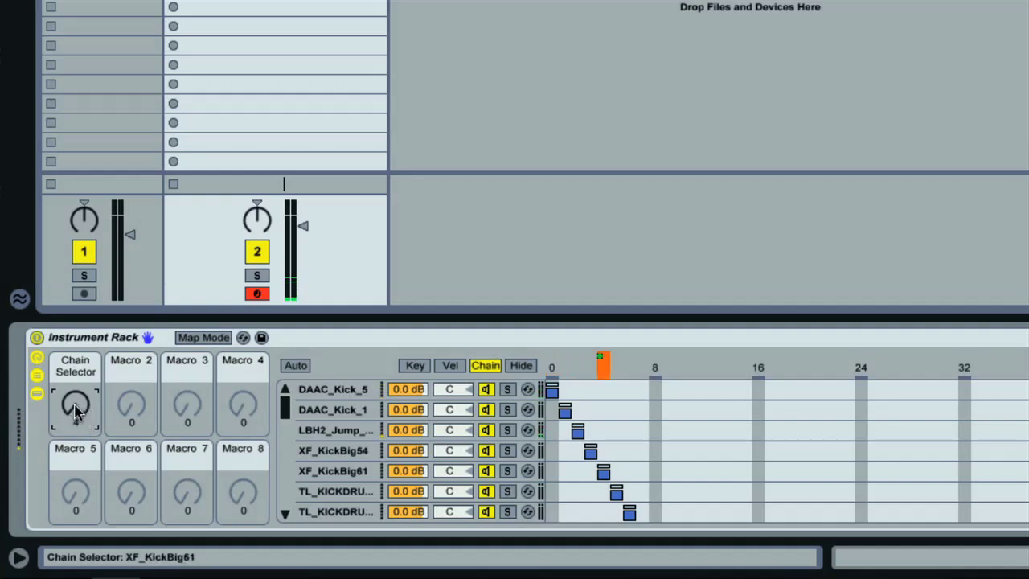
left_click_drag(74, 409, 74, 404)
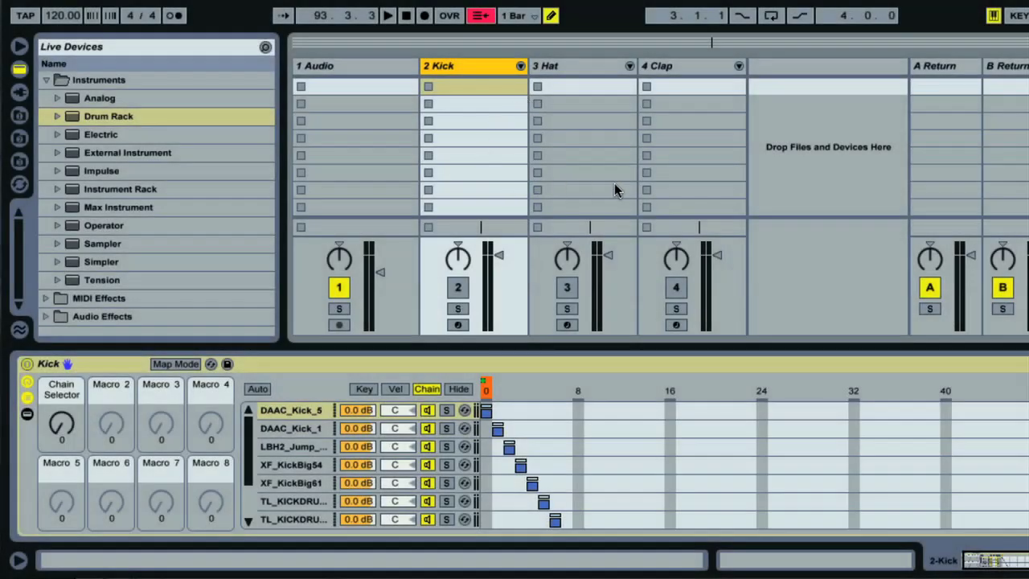
- View the Hat and Clap tracks' racks, then insert a new MIDI track with Cmd+Shift+T
left_click(583, 69)
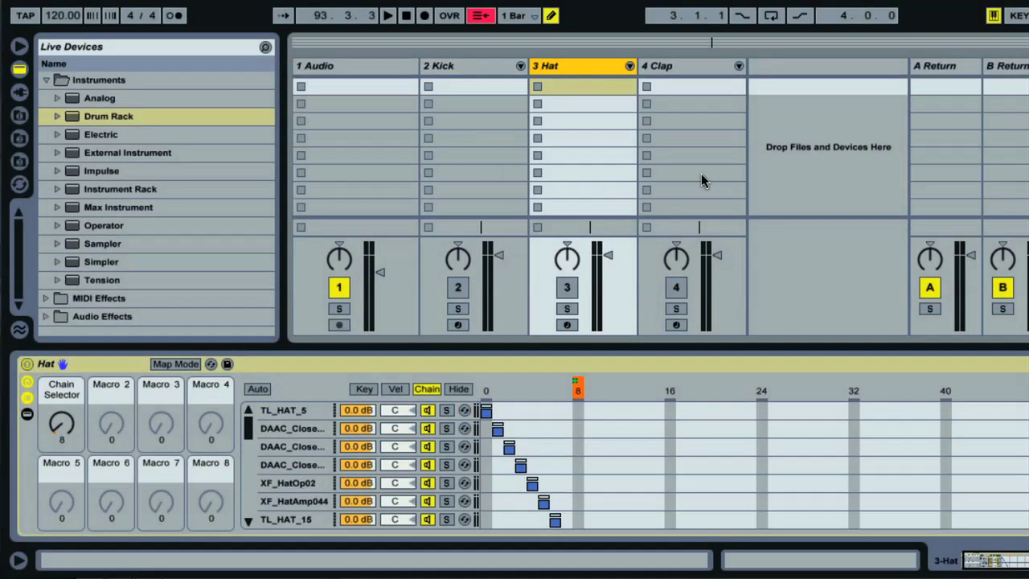
left_click(682, 65)
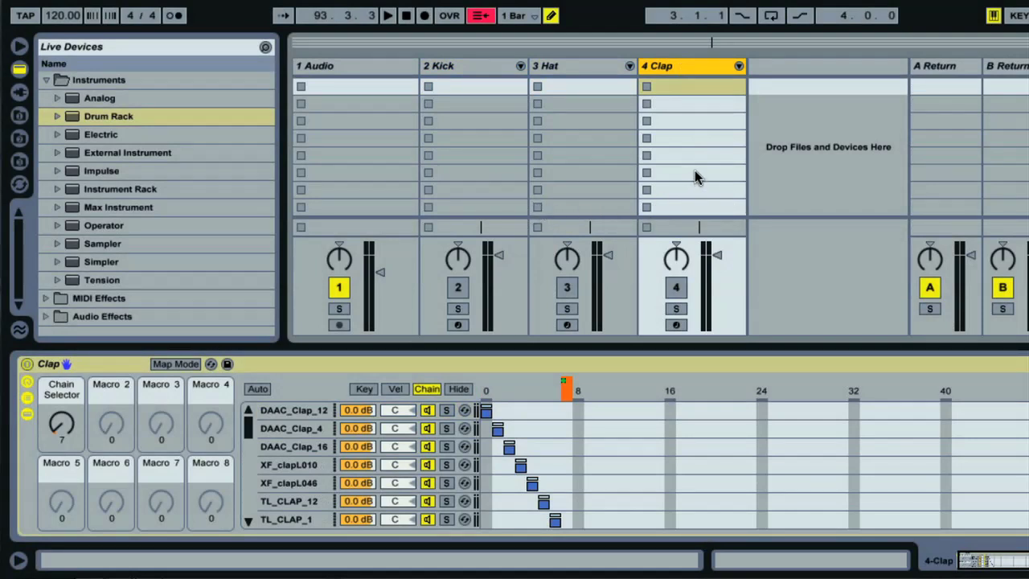
key("ctrl+shift+t")
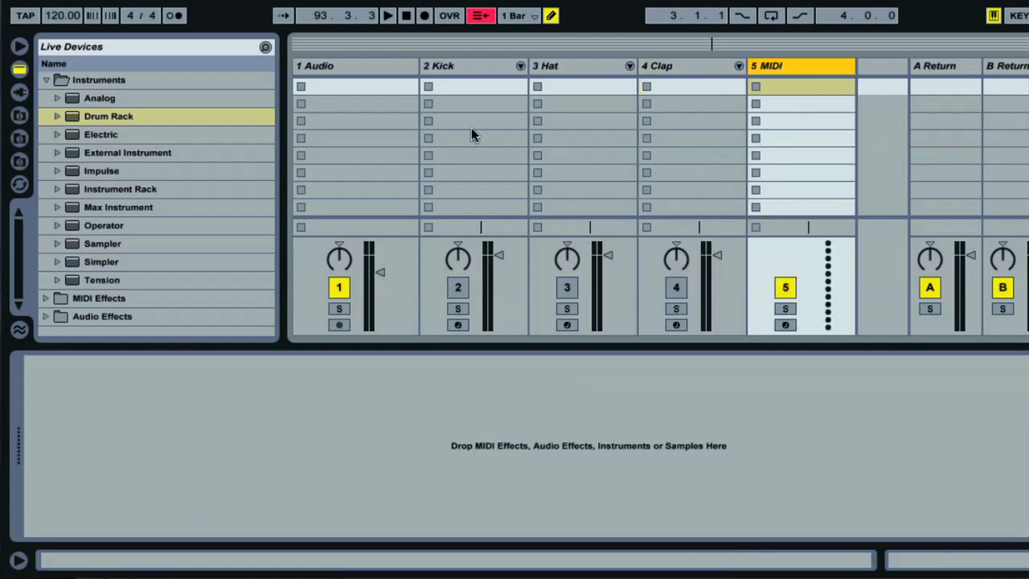
- Load a Drum Rack onto the new fifth track and show its chain list
left_click(102, 118)
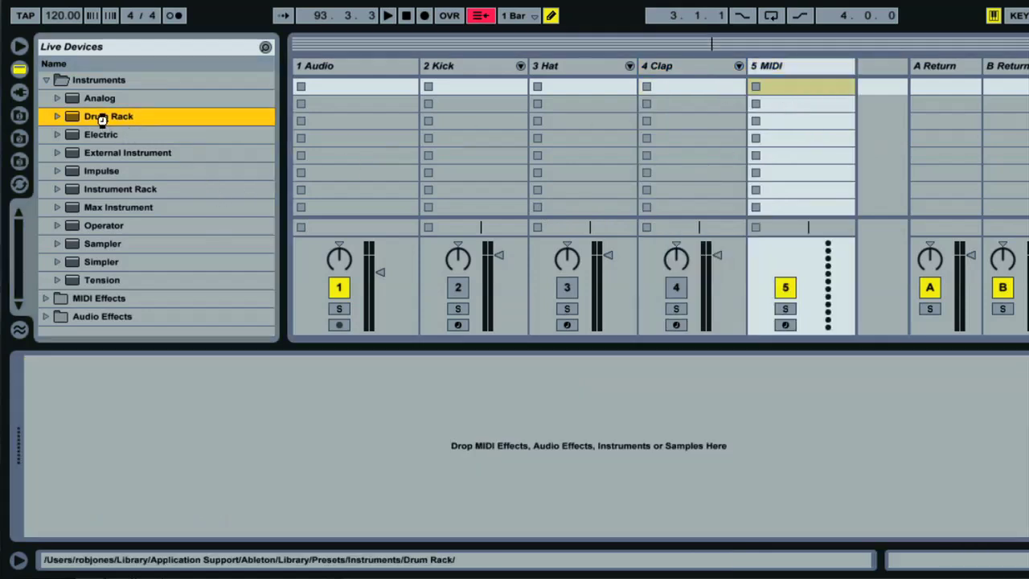
double_click(102, 118)
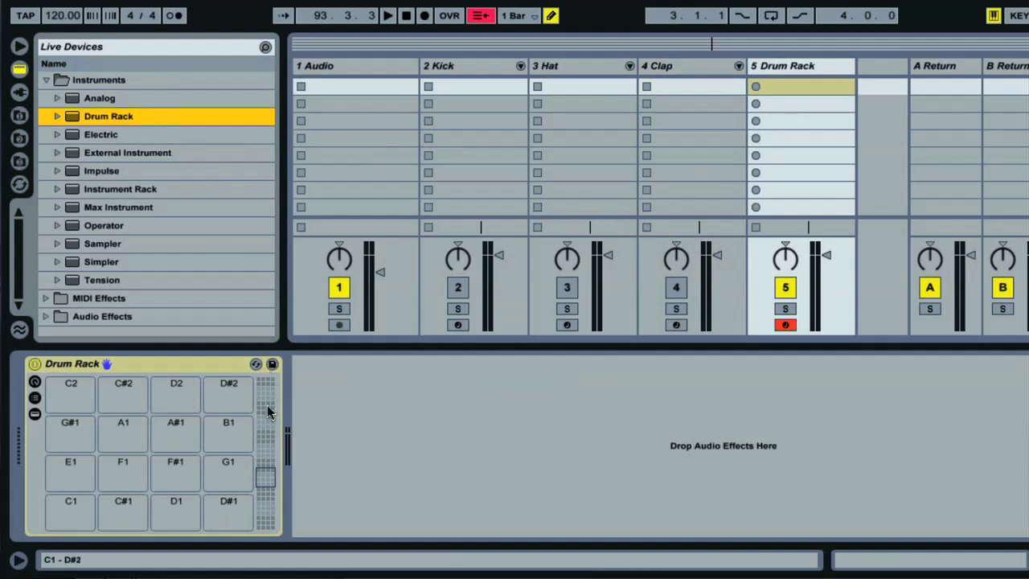
left_click(34, 397)
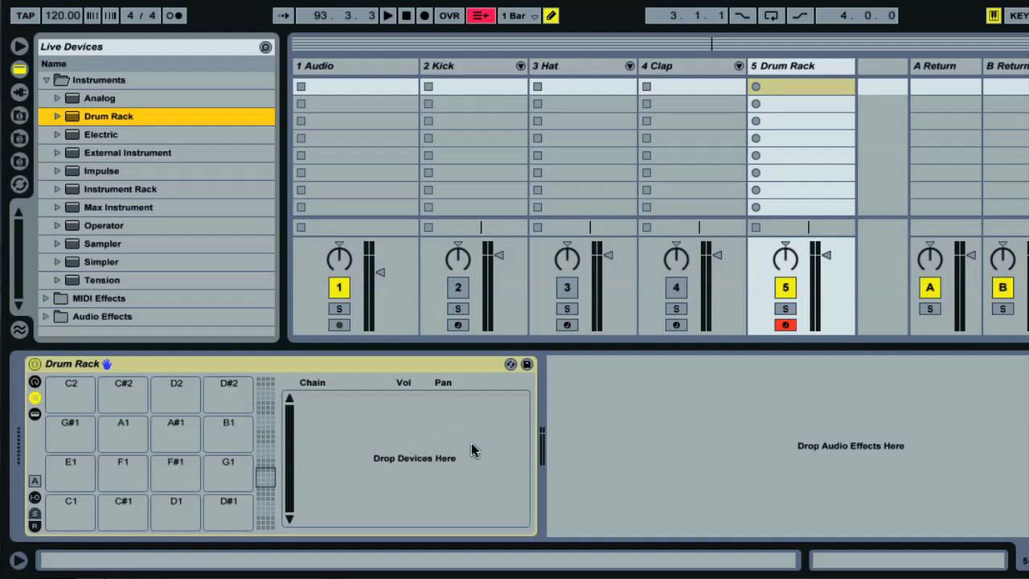
left_click(459, 68)
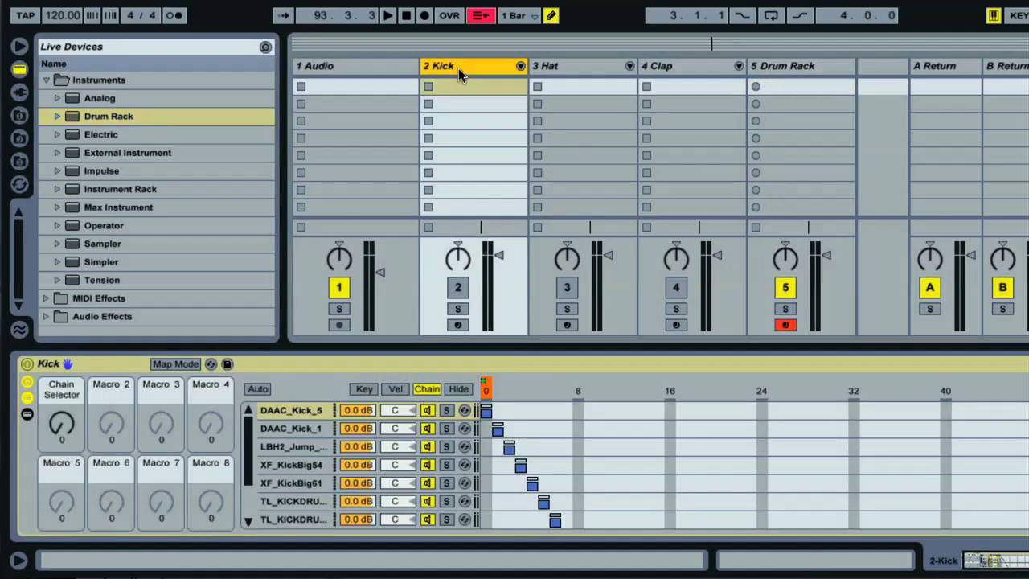
- Place the Kick rack on Drum Rack pad C1 and the Hat rack on pad D1
left_click(114, 364)
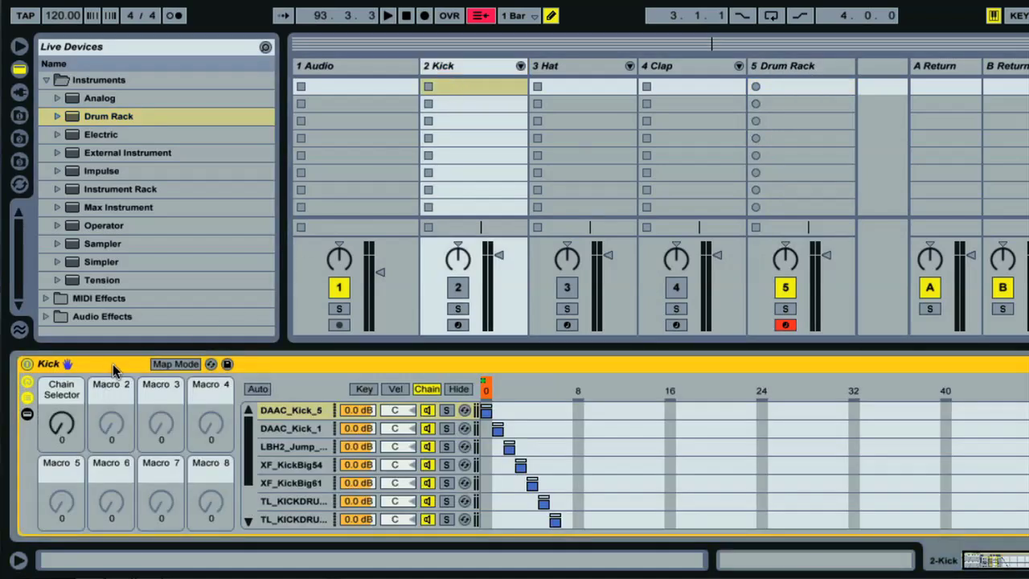
left_click(797, 106)
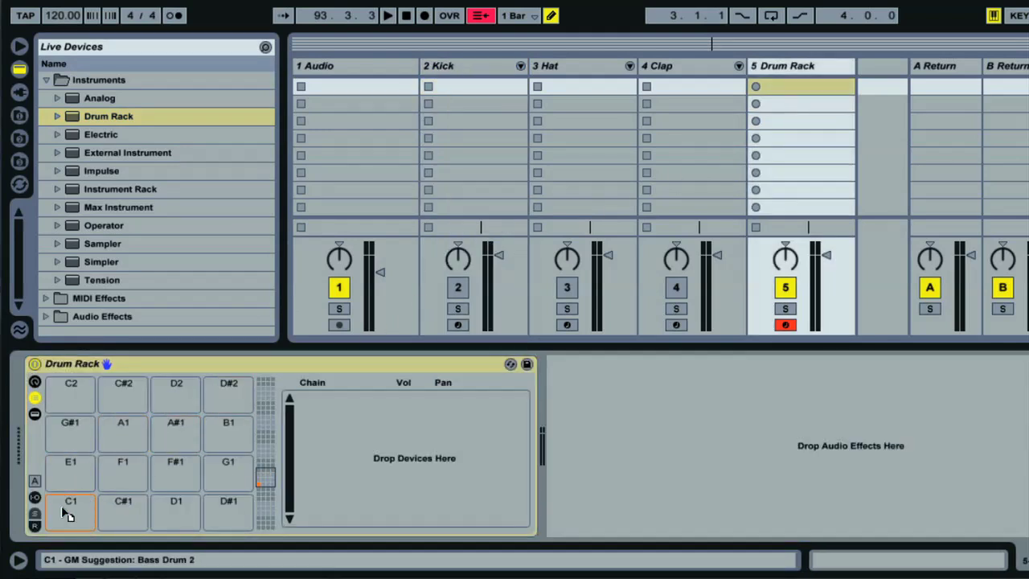
left_click_drag(68, 515, 68, 514)
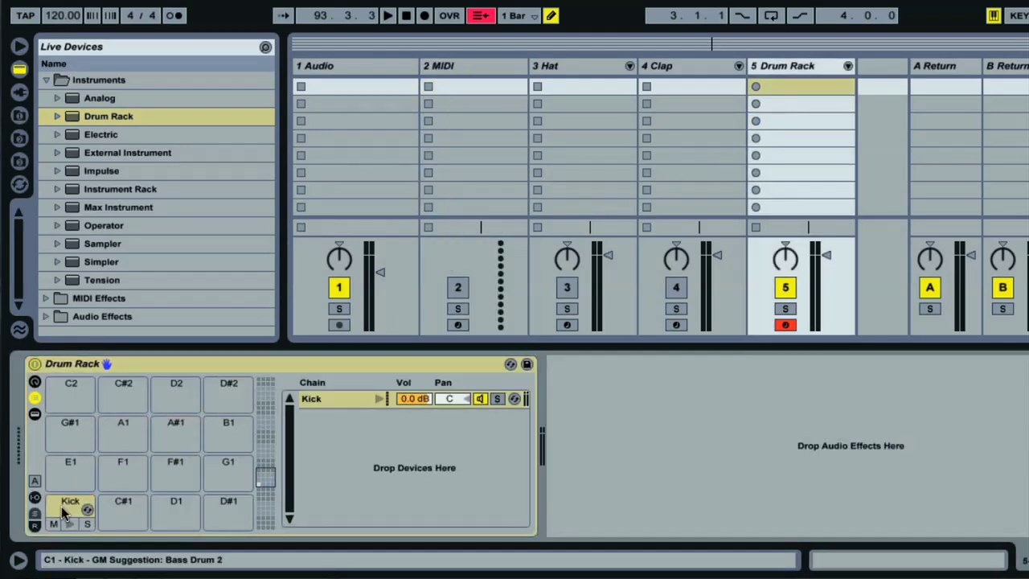
left_click(582, 67)
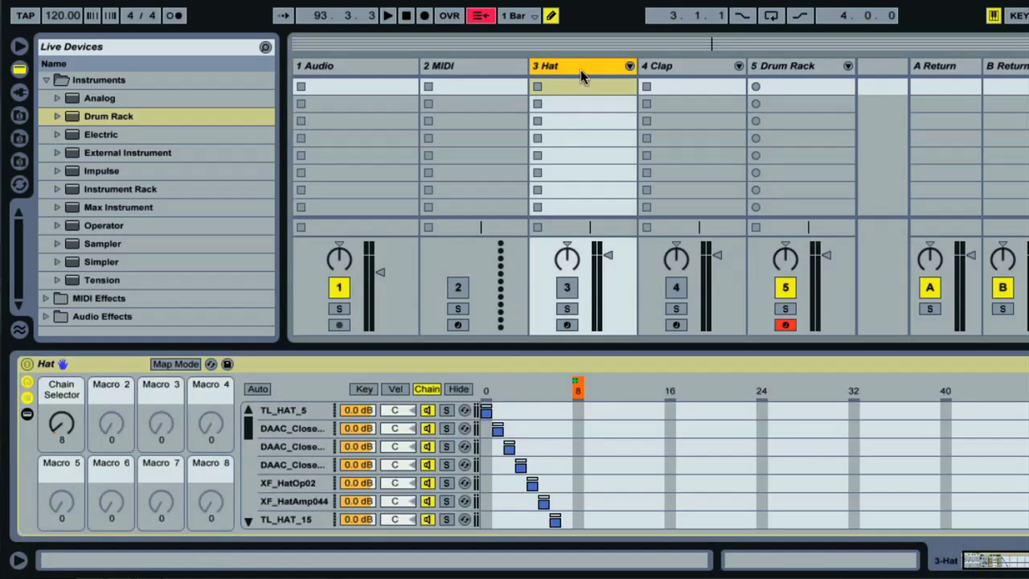
left_click(799, 119)
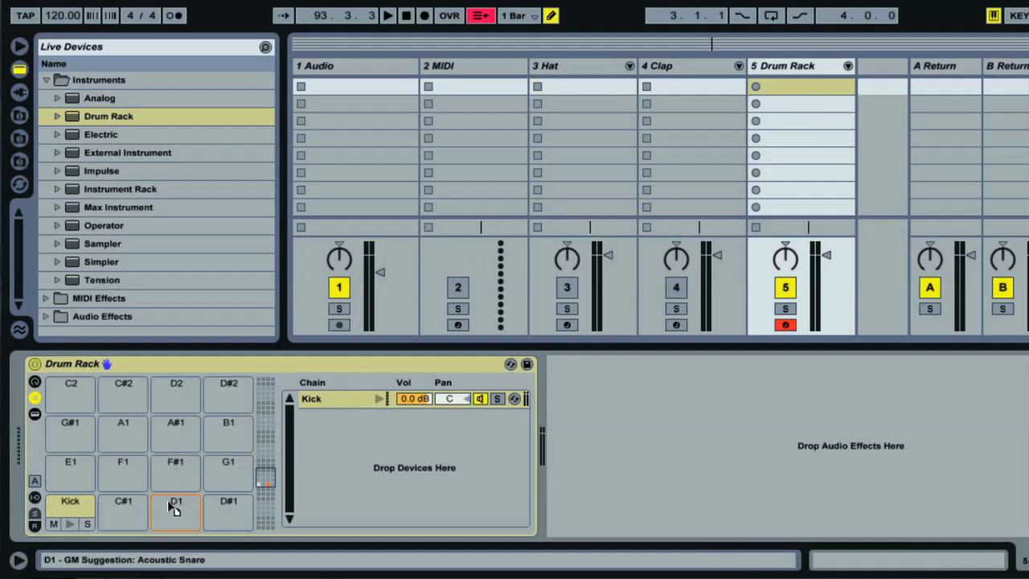
left_click_drag(174, 508, 170, 505)
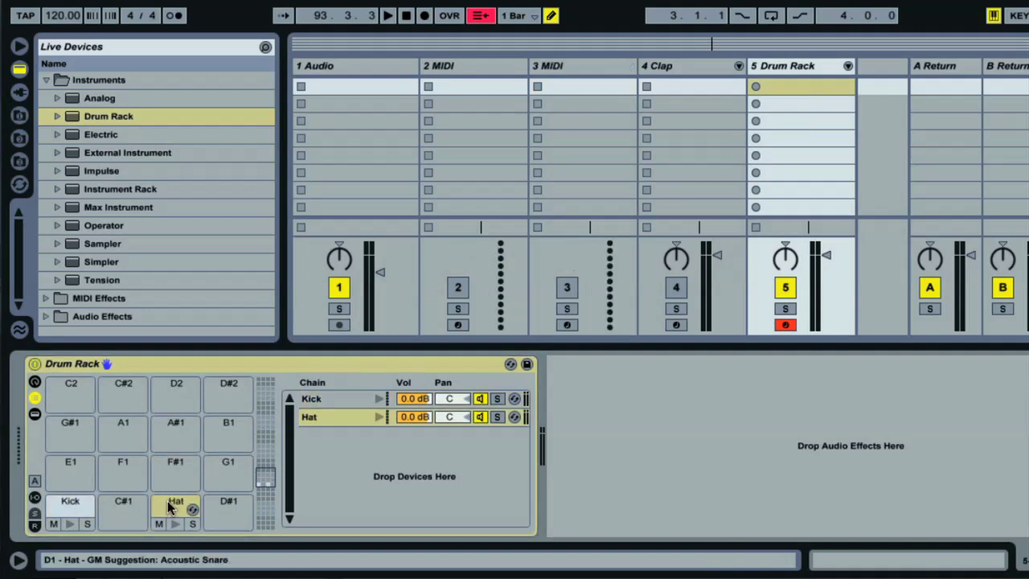
- Bring in the Clap rack for pad E1 and check the Clap, Hat and Kick chains
left_click(672, 74)
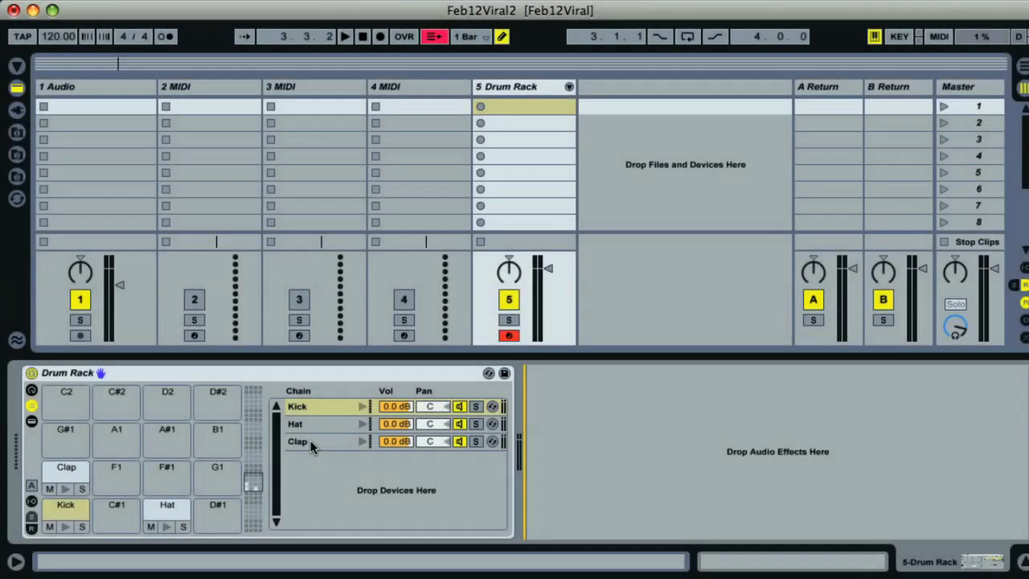
left_click(309, 442)
left_click(313, 421)
left_click(314, 409)
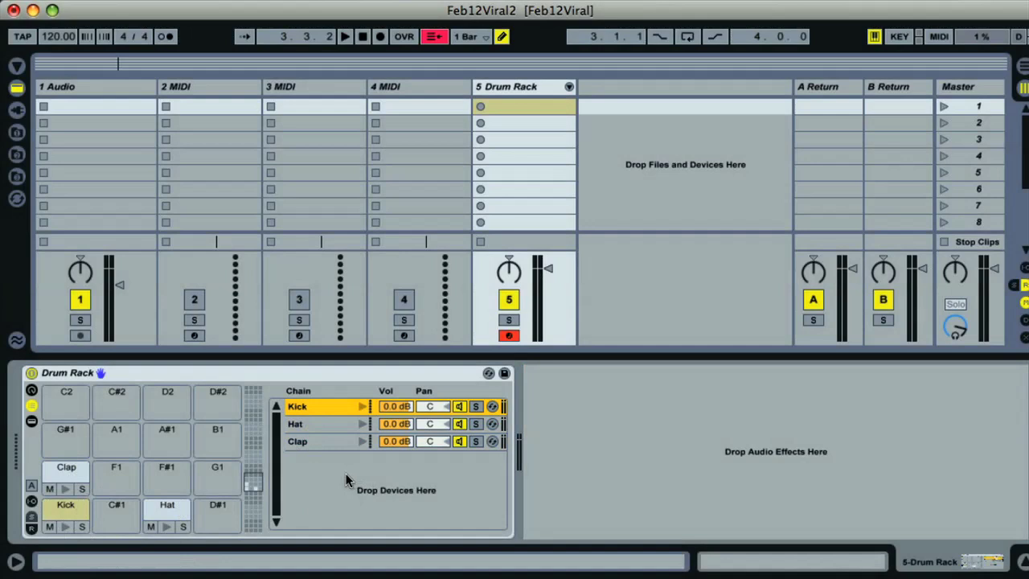
- Play the Hat and Clap pads from the computer keyboard to test the kit
key("d")
key("s")
key("d")
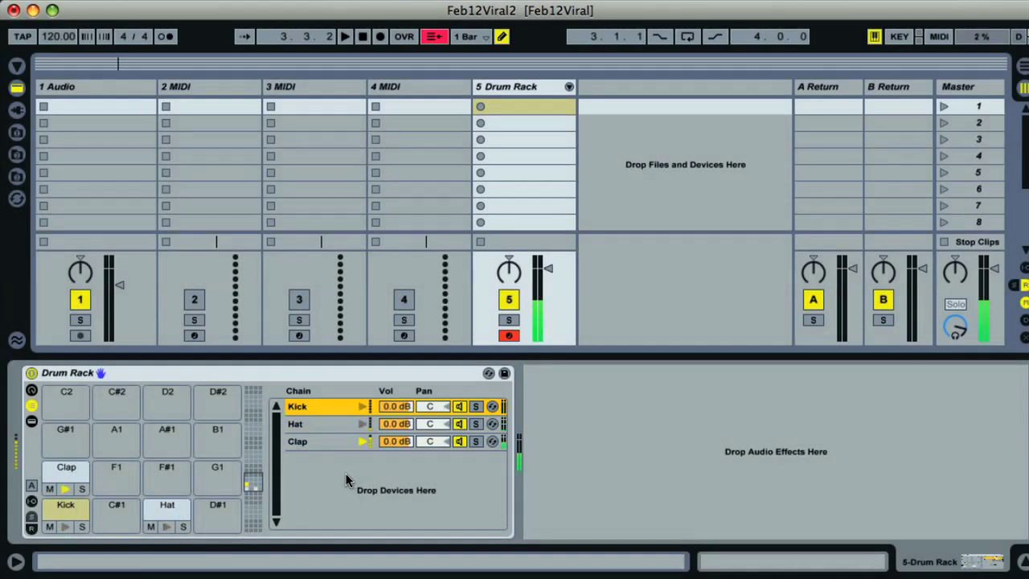
key("s")
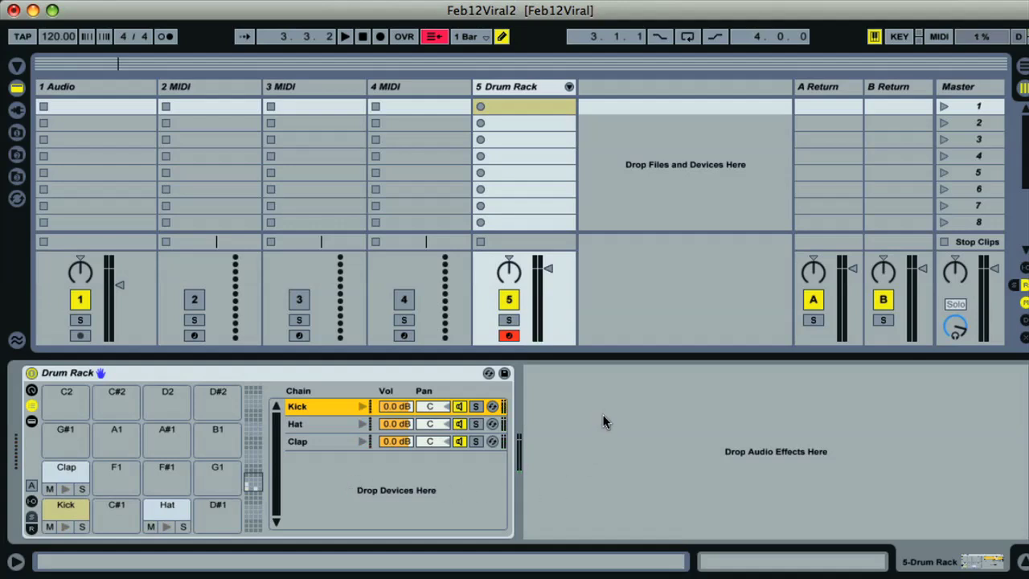
- Create a MIDI clip with a 1/8 grid and add kick notes on beats 1–4
double_click(507, 116)
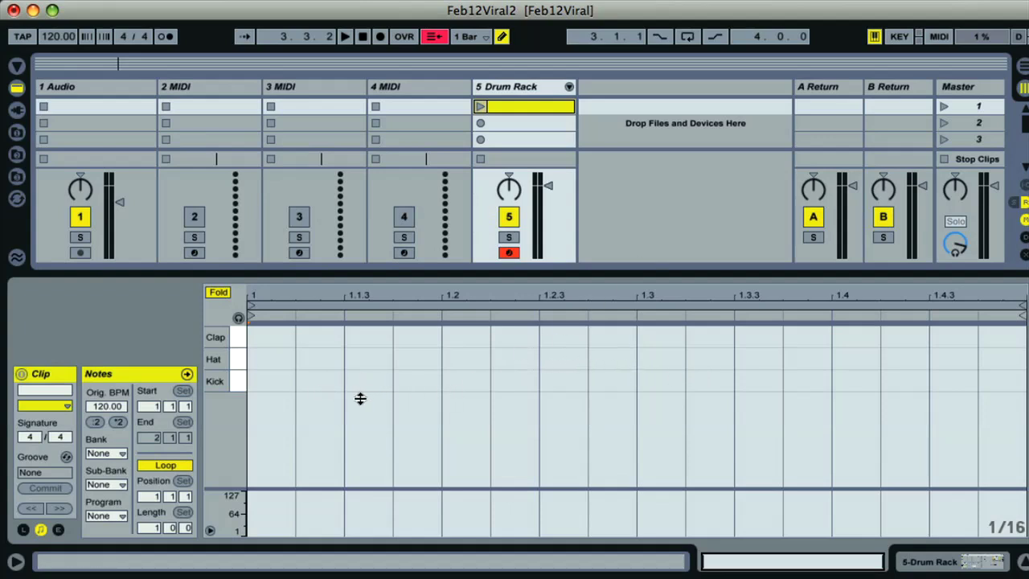
key("super+2")
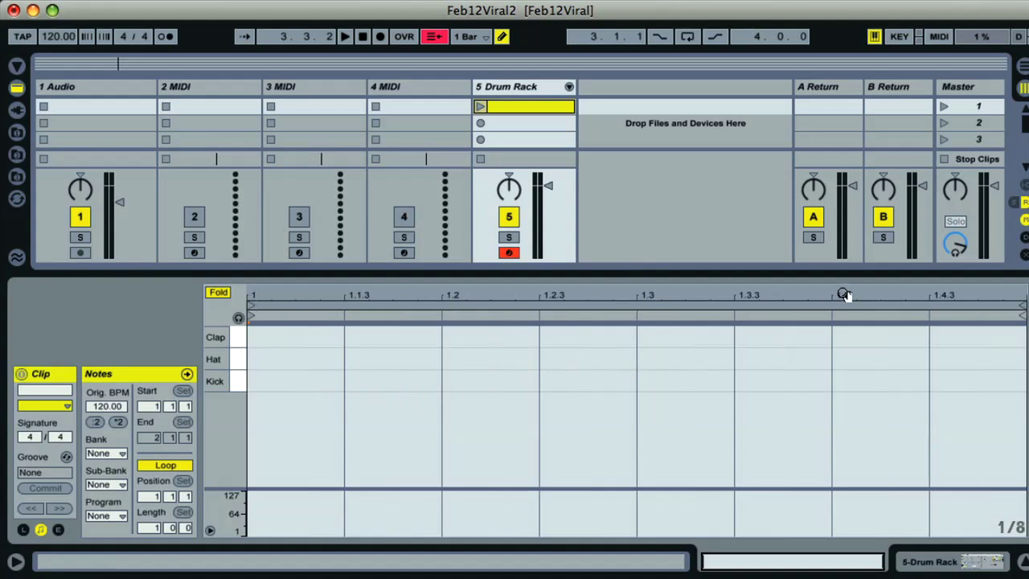
left_click(317, 373)
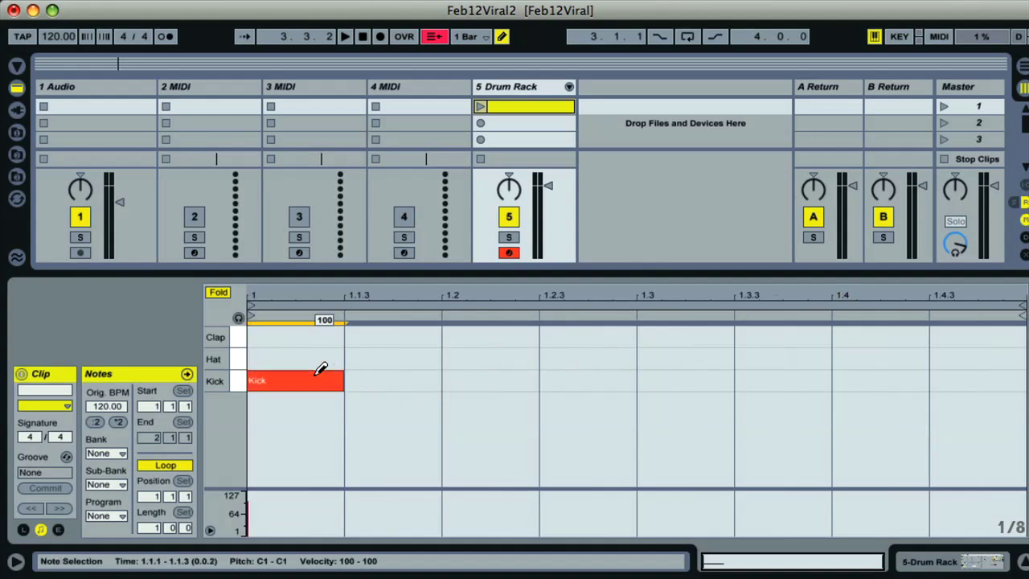
left_click(485, 378)
left_click(679, 378)
left_click(879, 378)
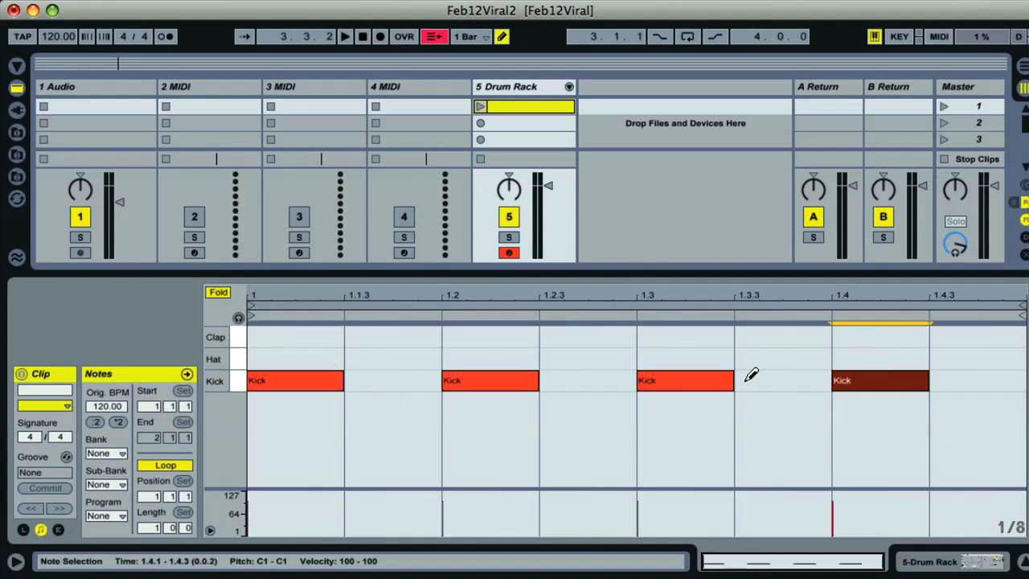
- Add hats at 1.1.3, 1.2.3, 1.3.3, 1.4.3 and claps on beats 2 and 4, then launch the clip
left_click(396, 358)
left_click(597, 357)
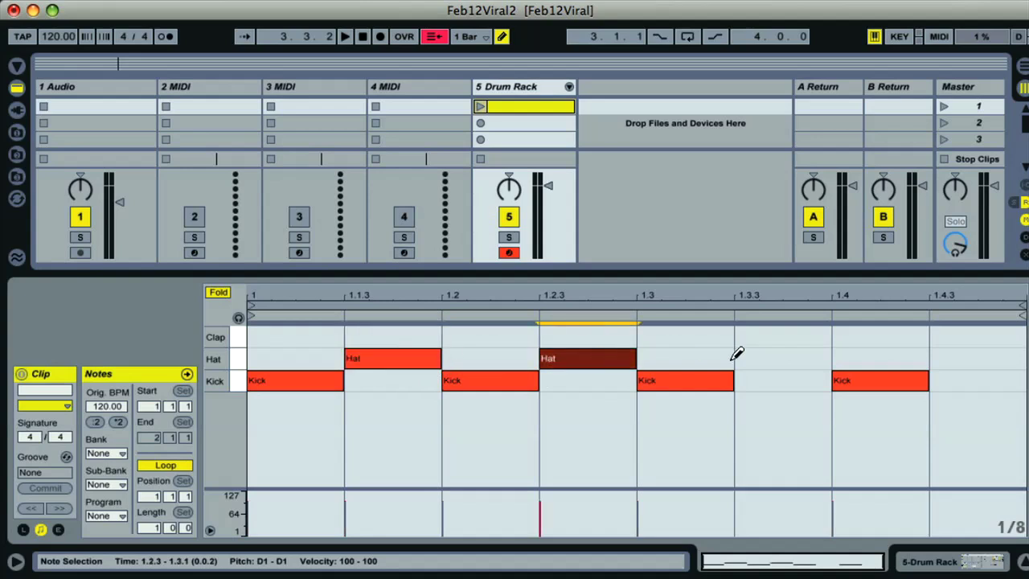
left_click(759, 358)
left_click(974, 358)
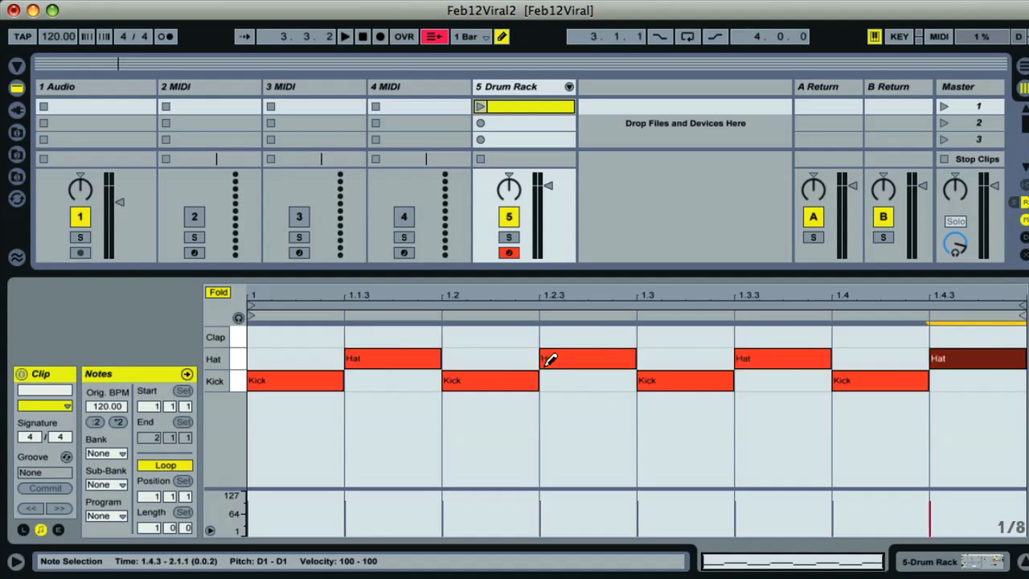
left_click(459, 334)
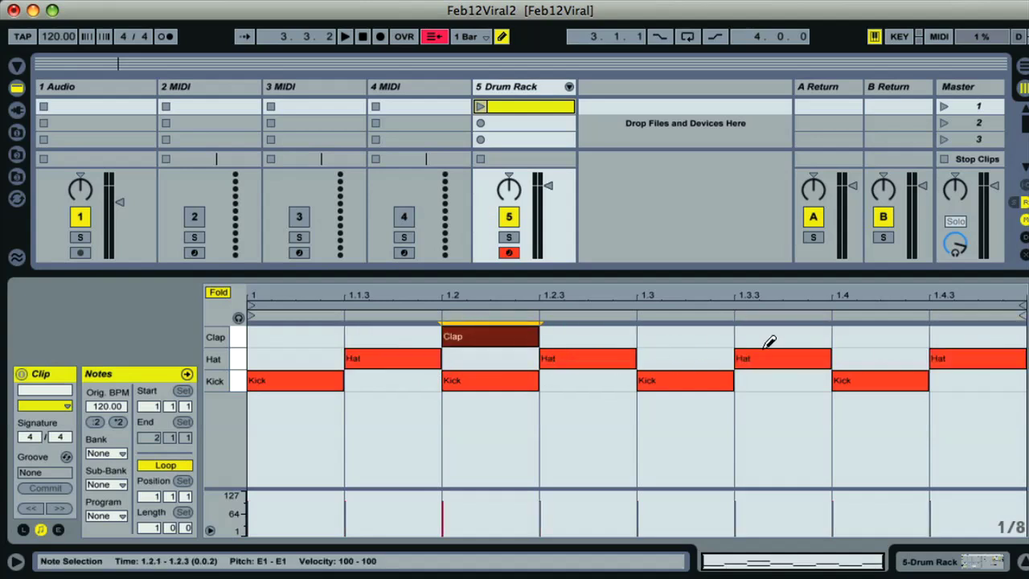
left_click(863, 336)
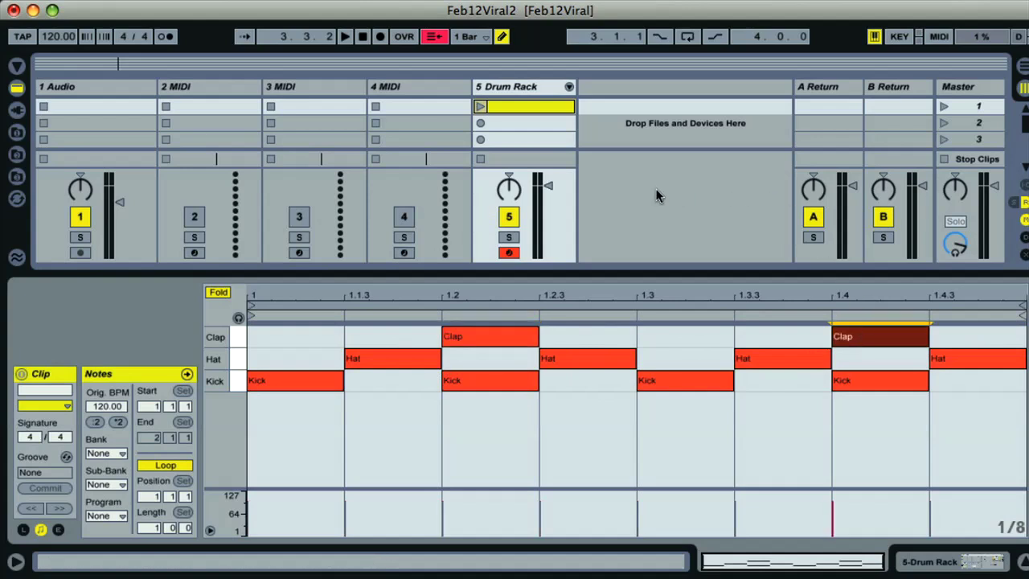
left_click(480, 106)
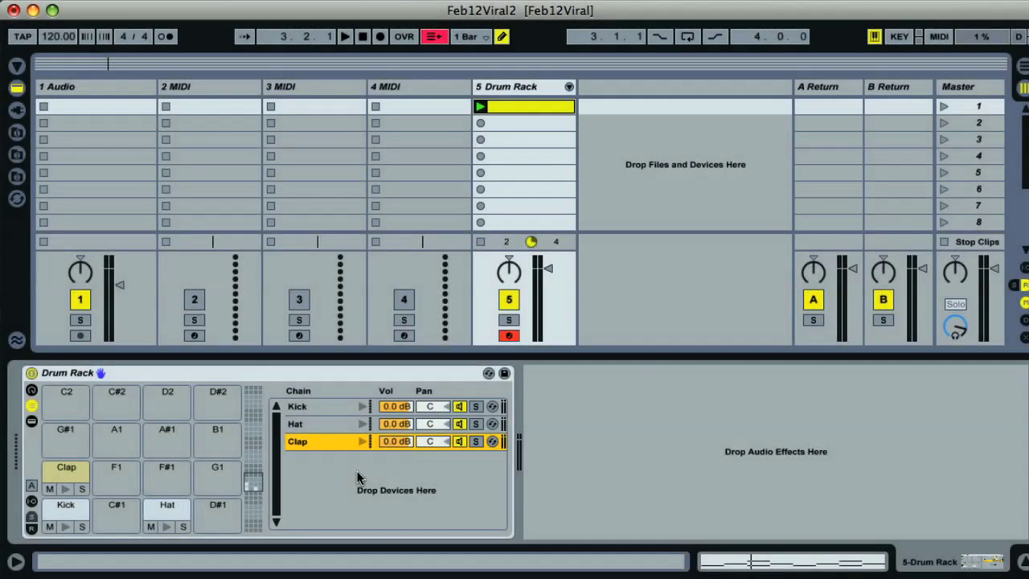
- Show the Drum Rack macros and map the Kick chain's sample switcher to Macro 1
left_click(32, 391)
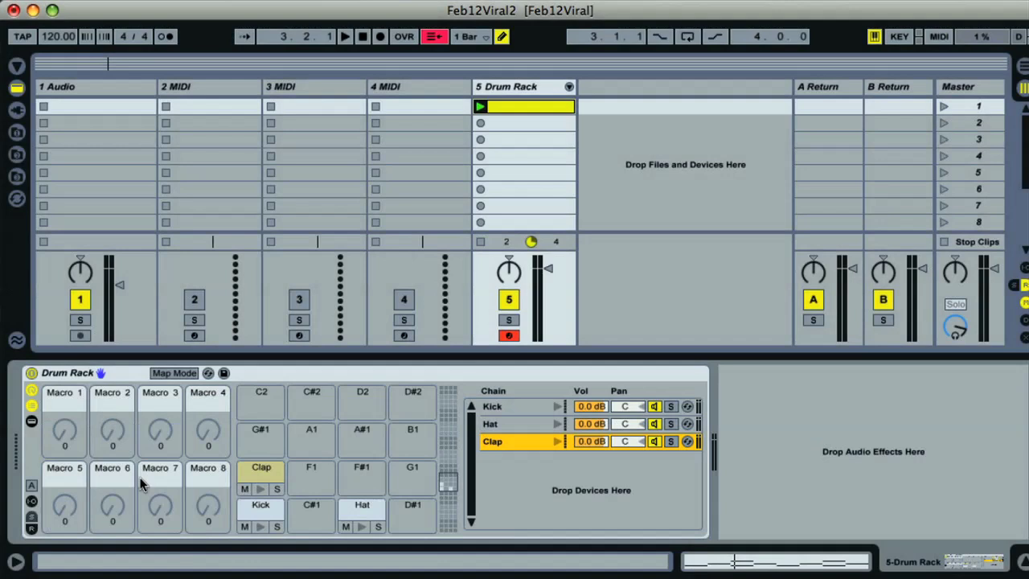
left_click(528, 408)
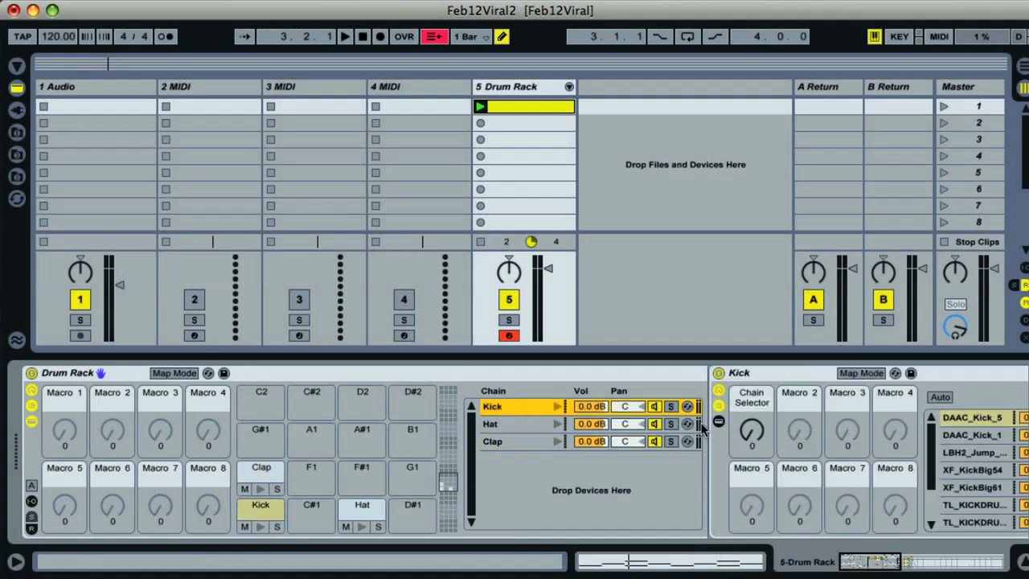
right_click(756, 434)
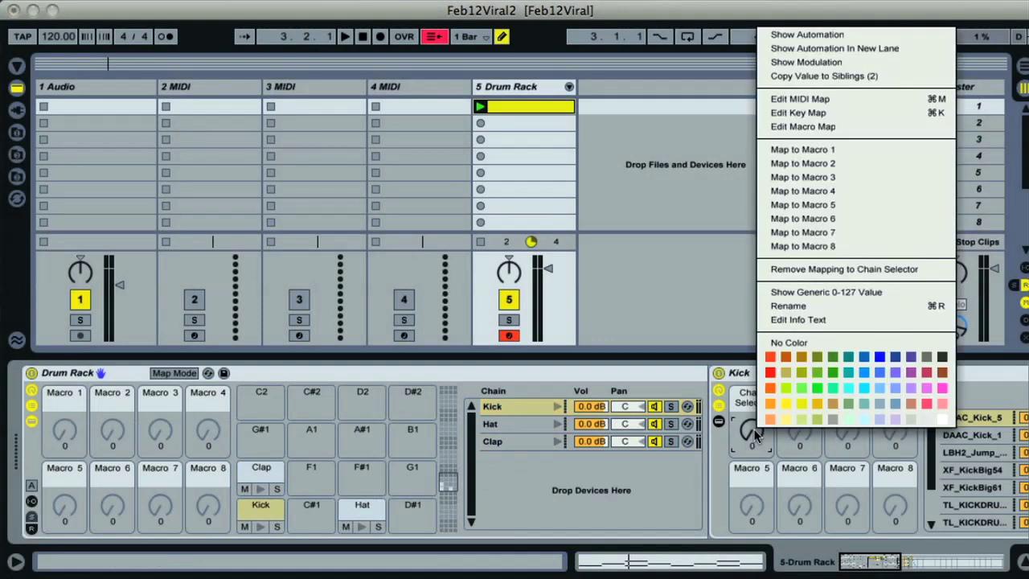
left_click(815, 151)
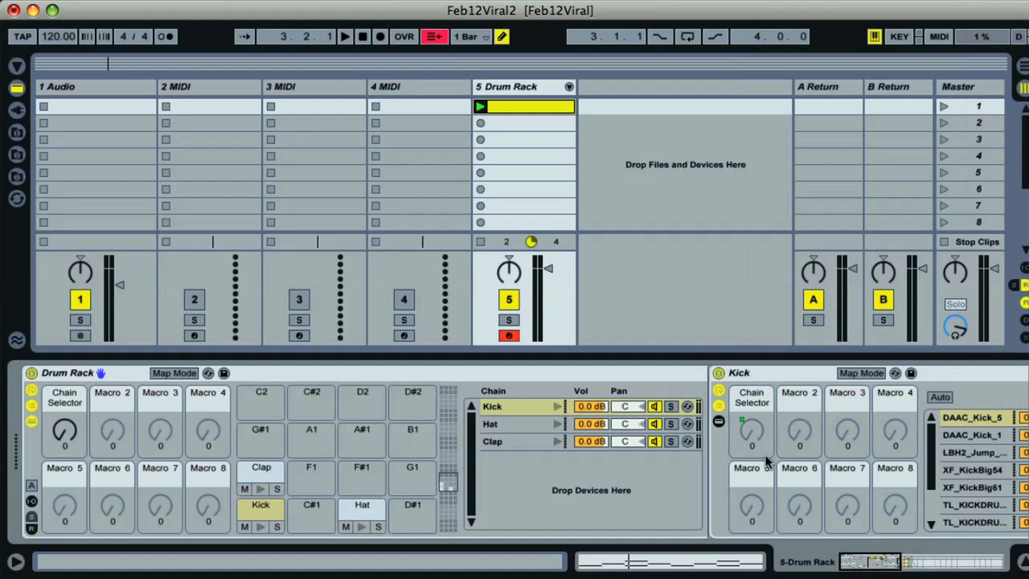
- Map the Hat sample switcher to Macro 2 and the Clap switcher to Macro 3
left_click(494, 426)
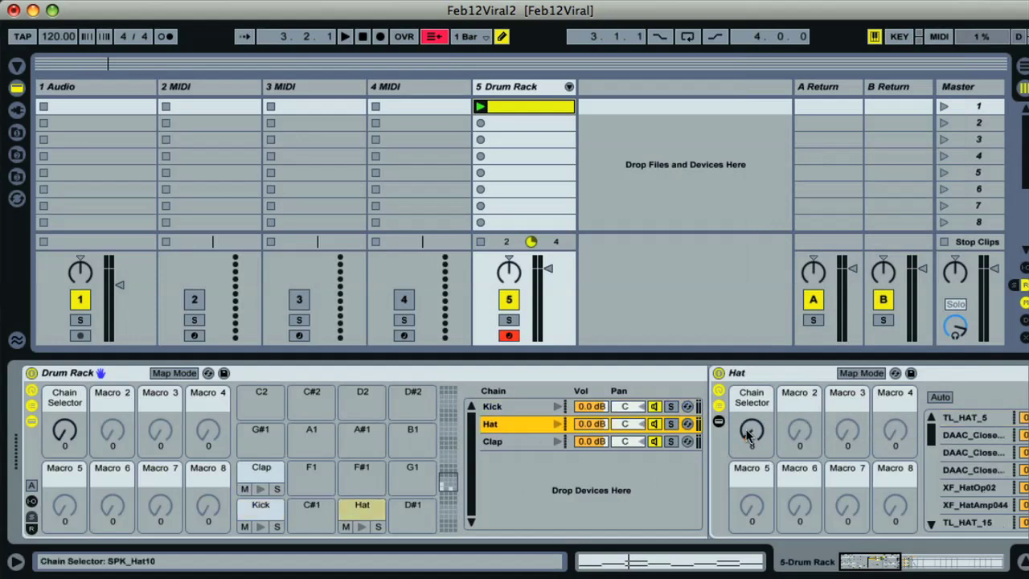
right_click(749, 434)
left_click(808, 172)
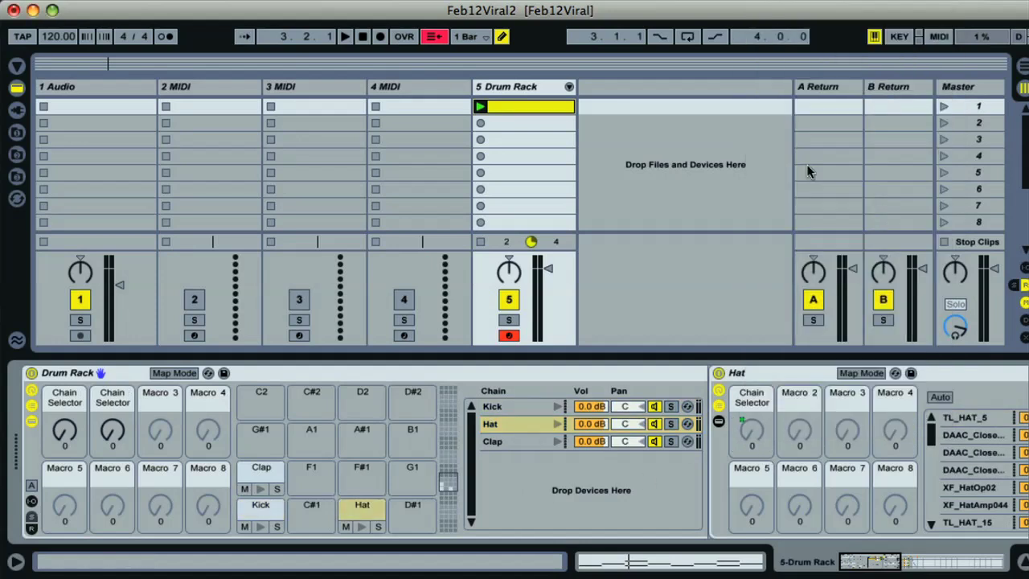
left_click(491, 443)
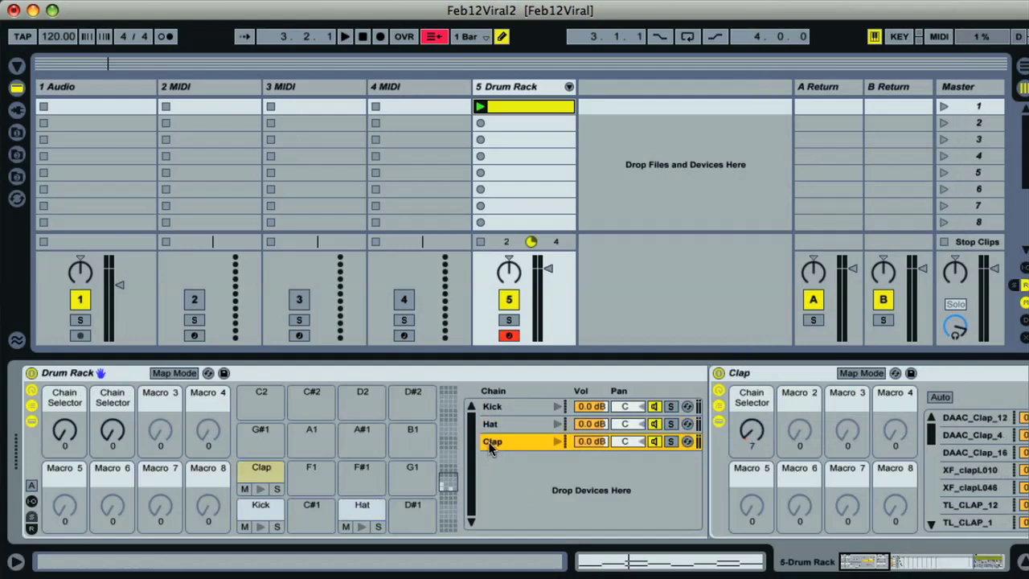
right_click(749, 434)
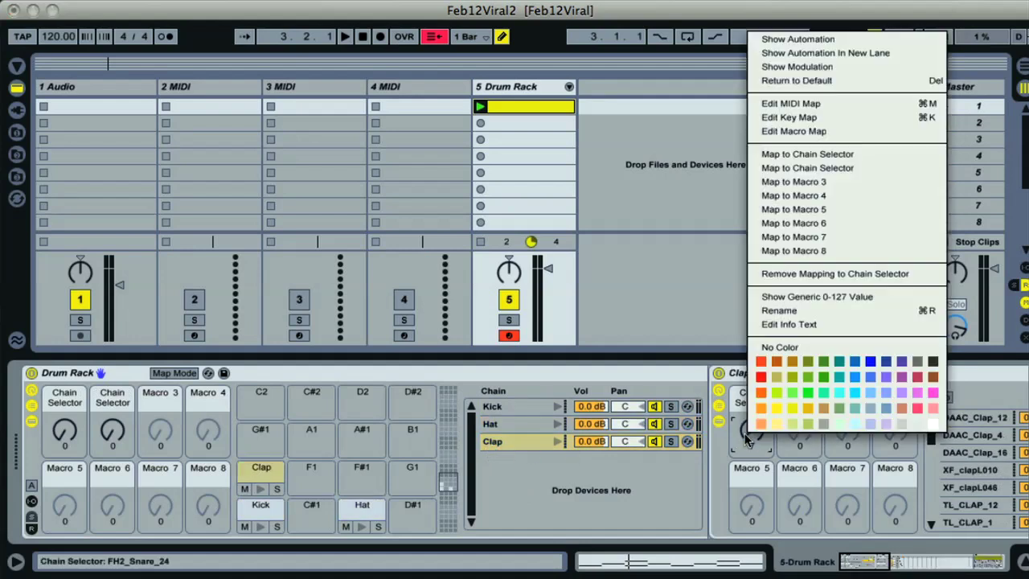
left_click(808, 182)
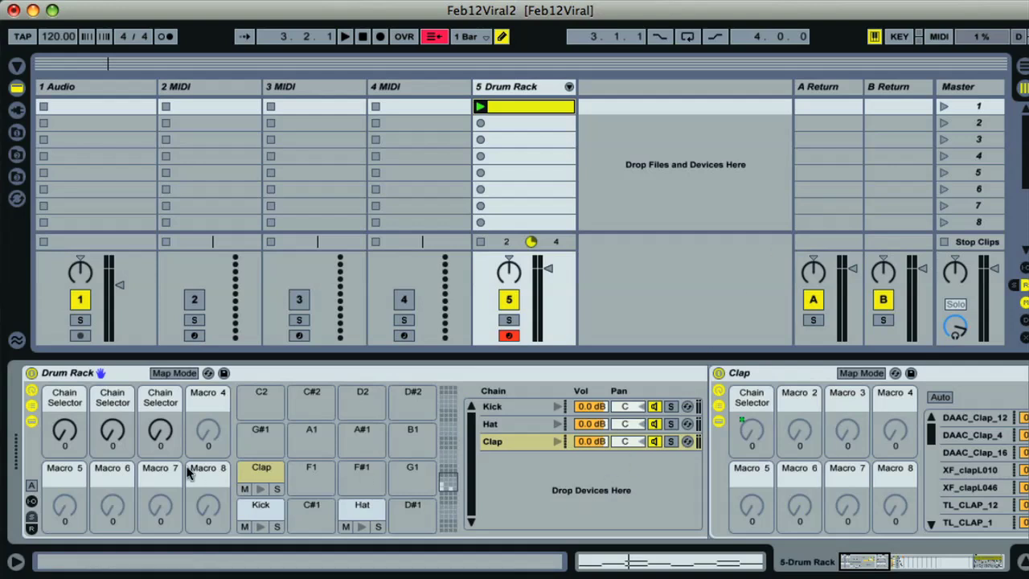
- Hide the chain devices and rename Macro 1 to Kick
left_click(31, 420)
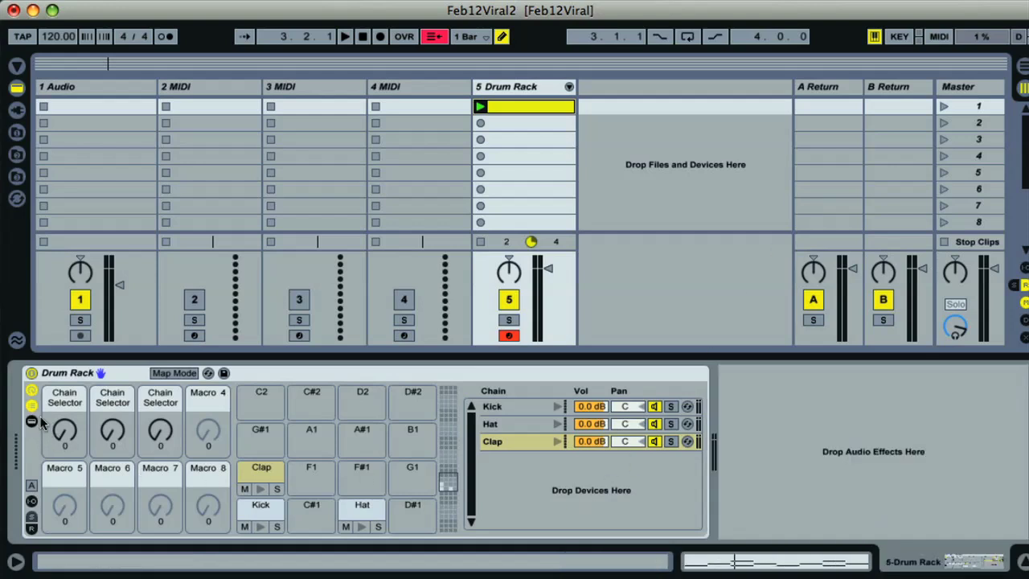
right_click(68, 403)
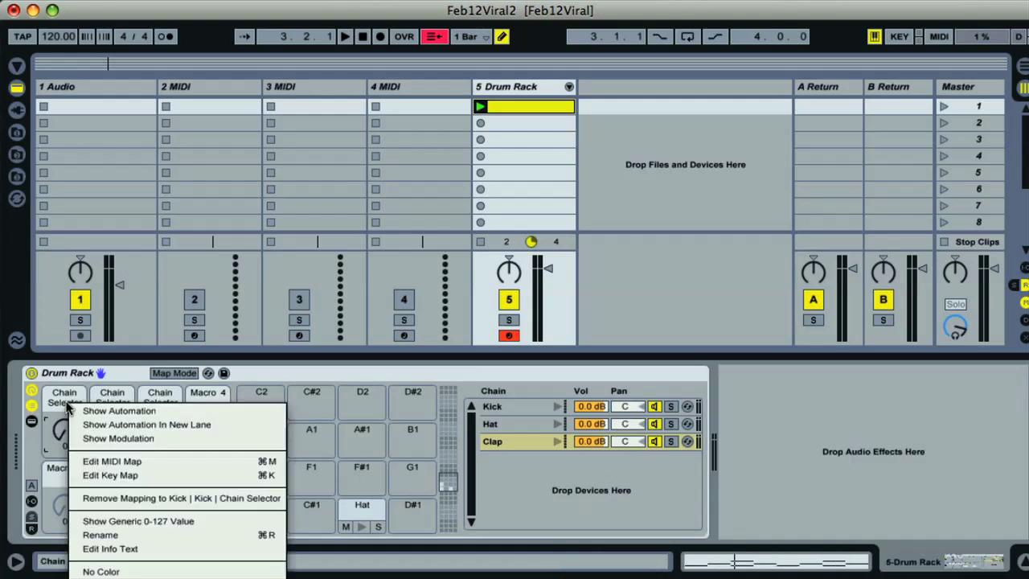
left_click(112, 534)
type("Kick")
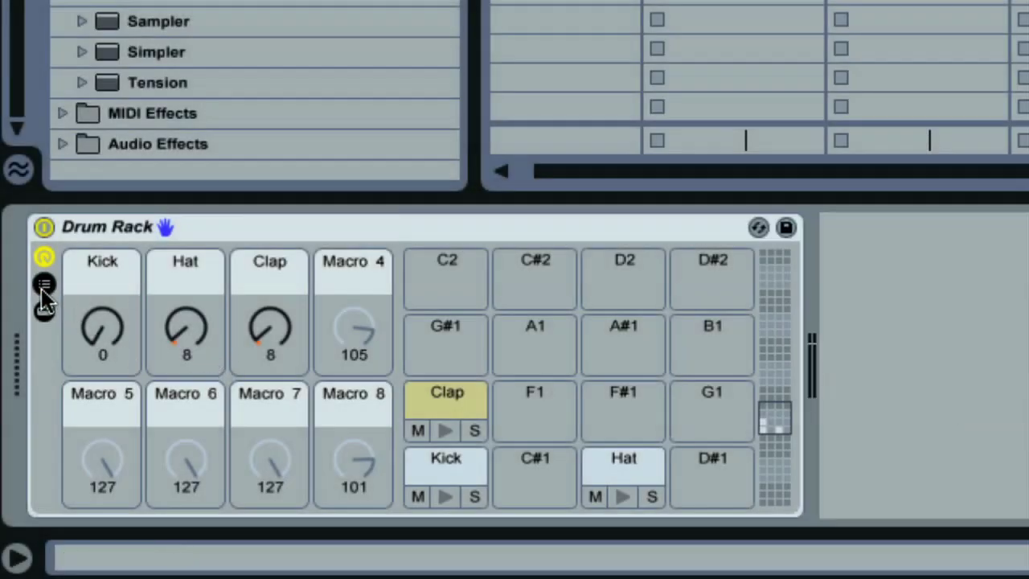
- Nudge the Kick macro, return the Hat and Clap macros to 0, and start the beat playing
left_click_drag(102, 330, 103, 332)
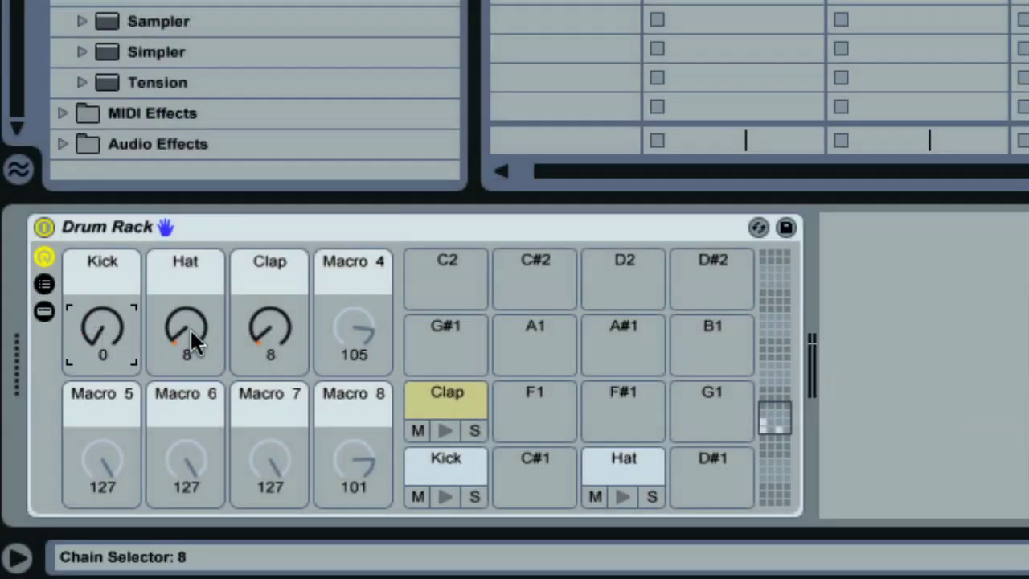
left_click_drag(190, 327, 187, 325)
left_click_drag(253, 315, 256, 315)
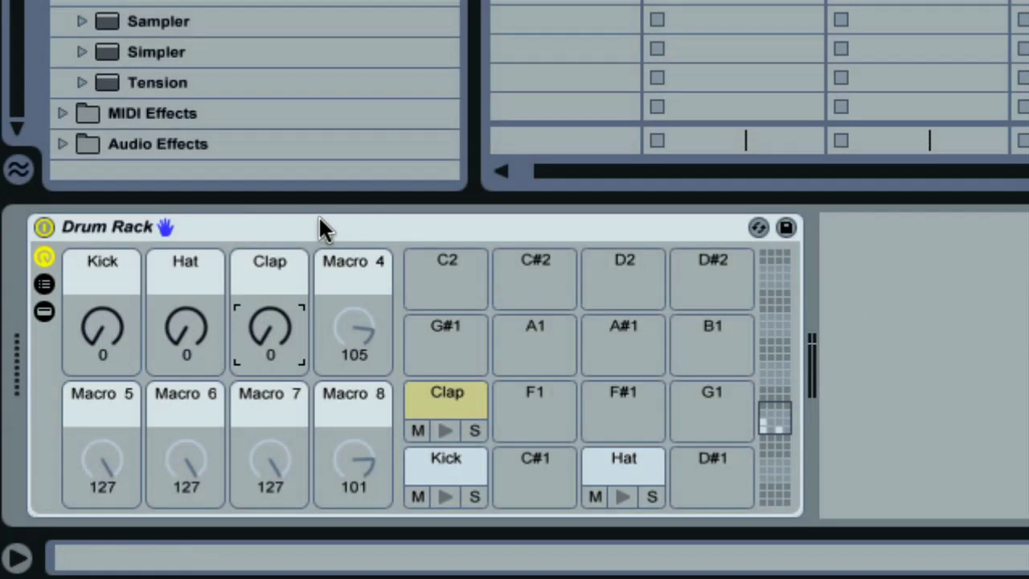
key("space")
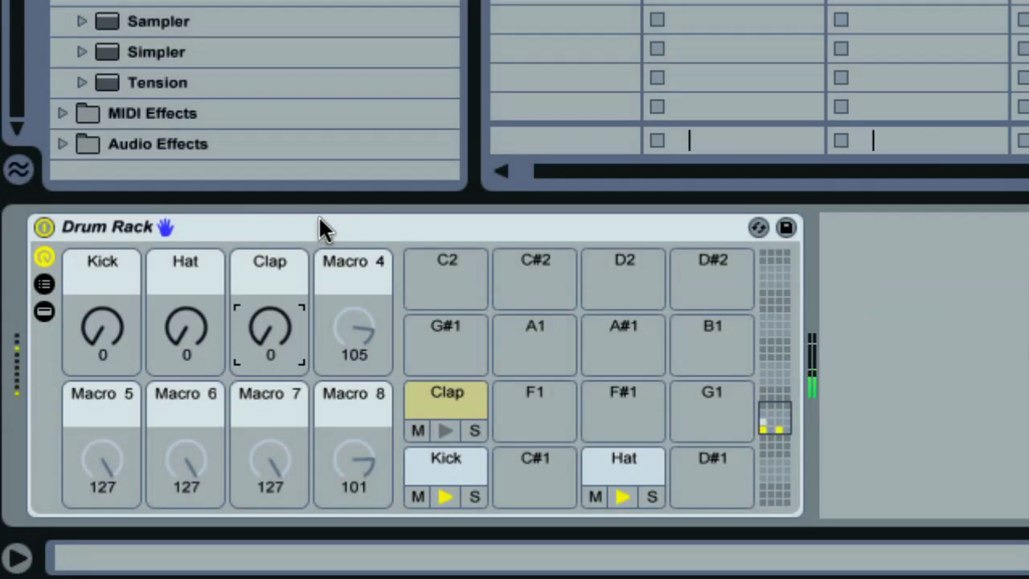